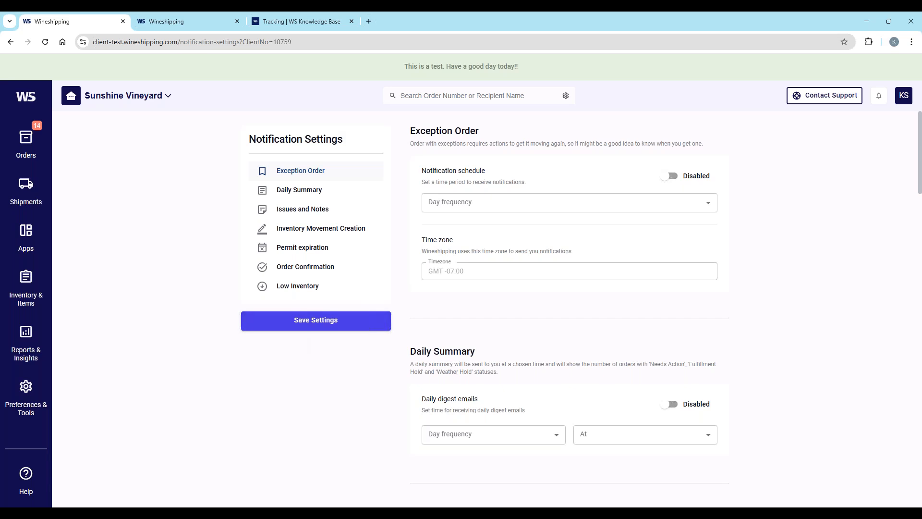
Step: Switch to the Wineshipping Demo account and review its notification settings, from exception orders down to low inventory alerts
{"action": "left_click", "coordinate": [188, 25]}
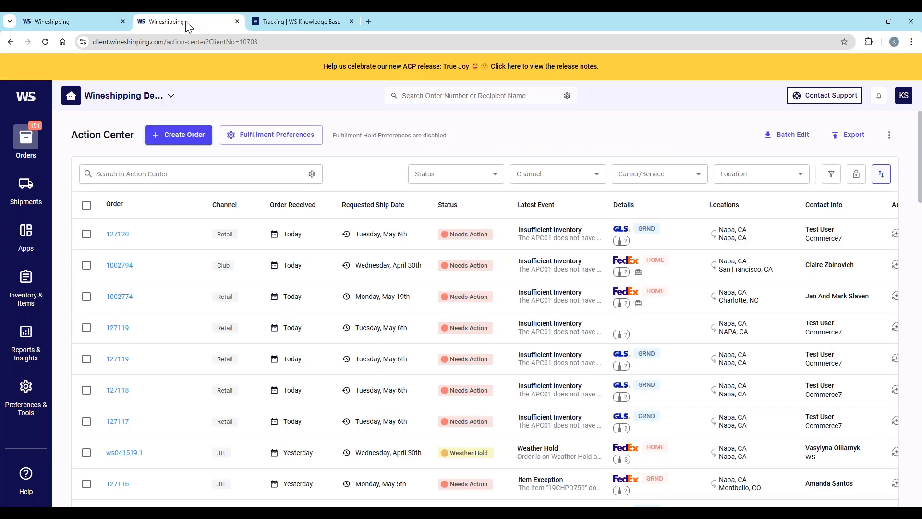
{"action": "left_click", "coordinate": [880, 96]}
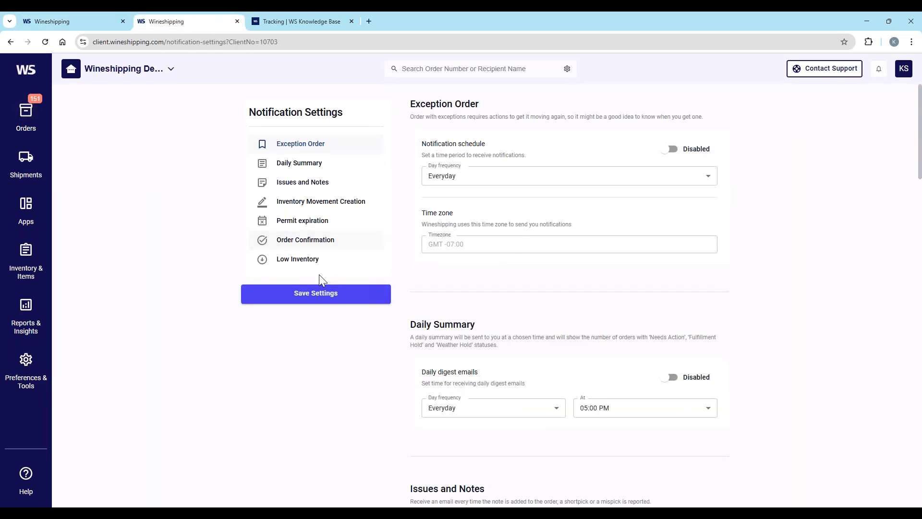
{"action": "scroll", "coordinate": [329, 267], "scroll_direction": "down", "scroll_amount": 2}
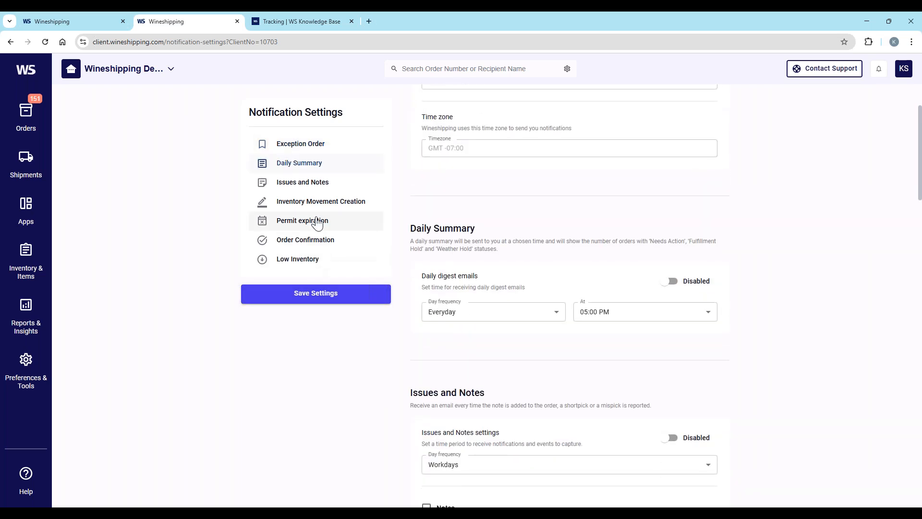
{"action": "scroll", "coordinate": [329, 262], "scroll_direction": "up", "scroll_amount": 1}
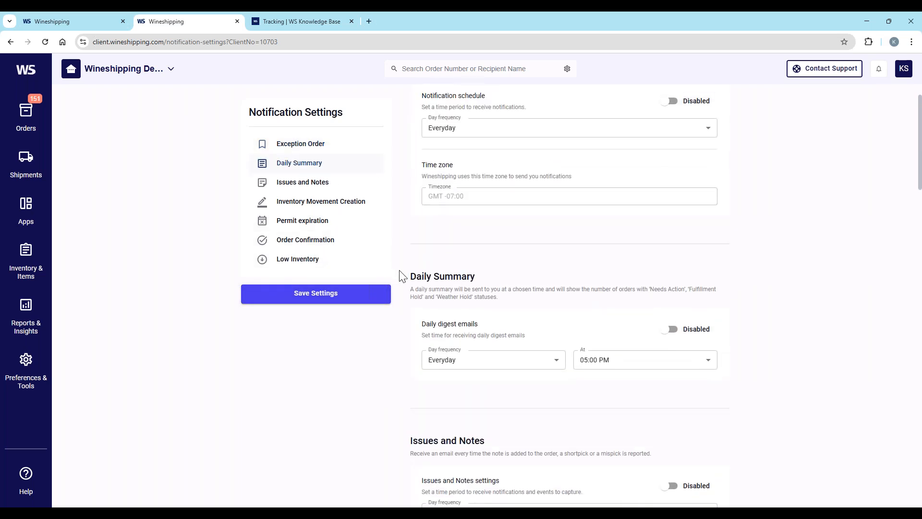
{"action": "scroll", "coordinate": [571, 360], "scroll_direction": "down", "scroll_amount": 15}
{"action": "scroll", "coordinate": [571, 360], "scroll_direction": "down", "scroll_amount": 15}
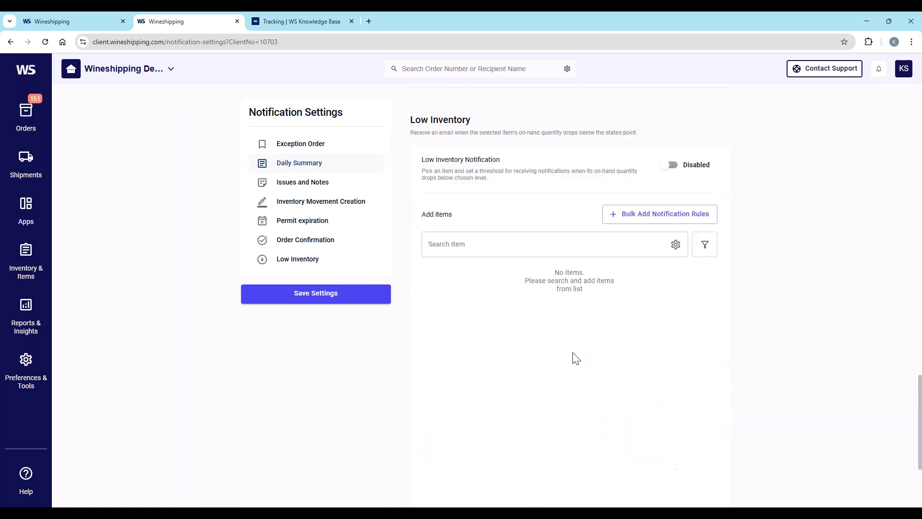
{"action": "scroll", "coordinate": [571, 357], "scroll_direction": "up", "scroll_amount": 6}
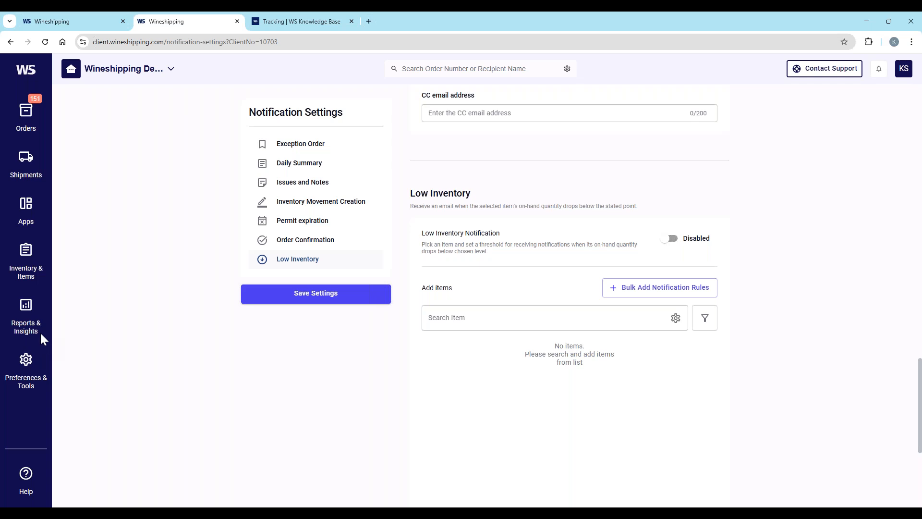
Step: Open the user management page of the Wineshipping Demo account
{"action": "left_click", "coordinate": [26, 312]}
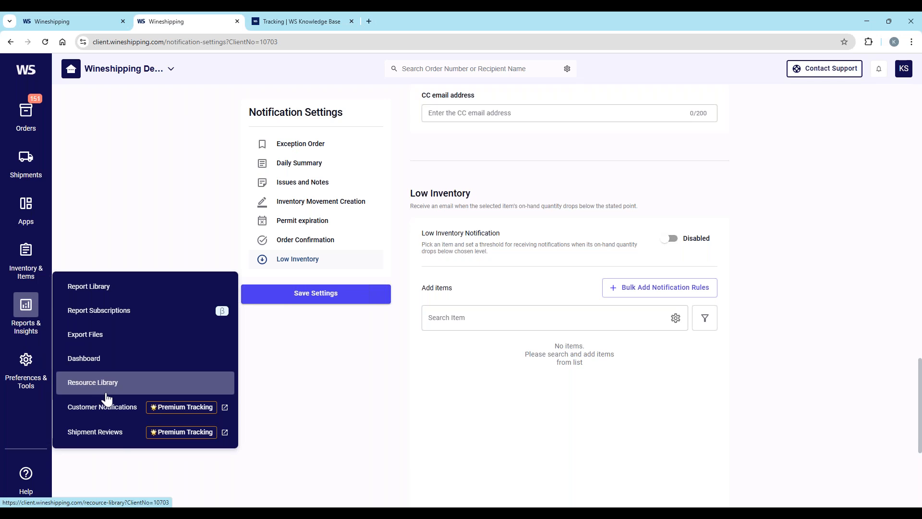
{"action": "left_click", "coordinate": [29, 369]}
{"action": "left_click", "coordinate": [145, 364]}
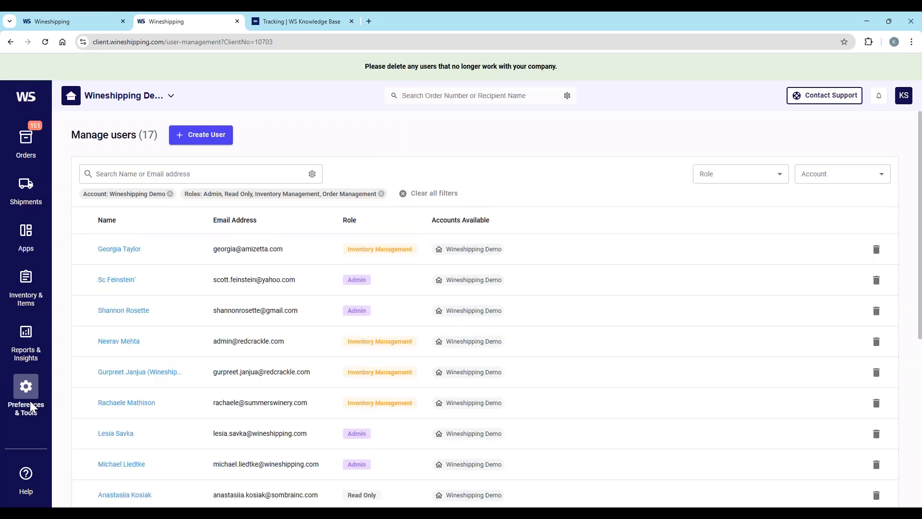
Step: Review the Future Order Exceptions section in the account preferences and the time frames it offers, keeping the current choice
{"action": "left_click", "coordinate": [28, 393]}
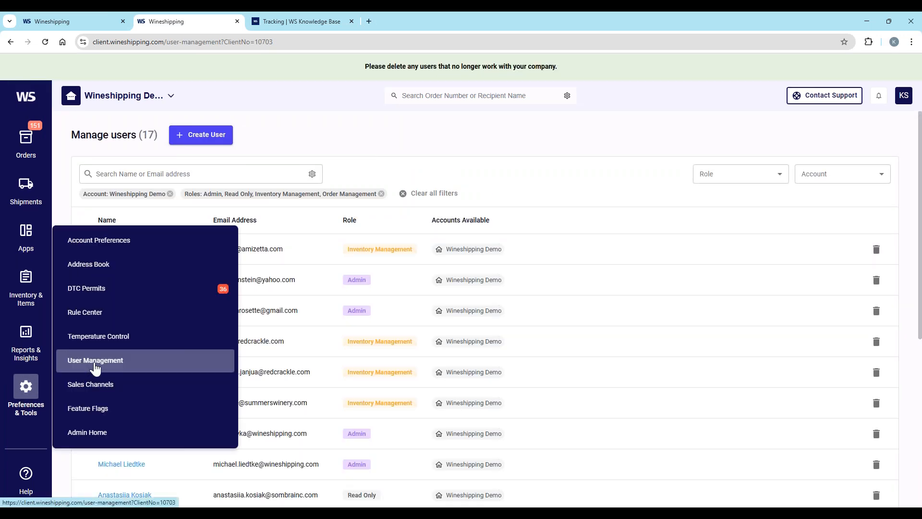
{"action": "left_click", "coordinate": [106, 247]}
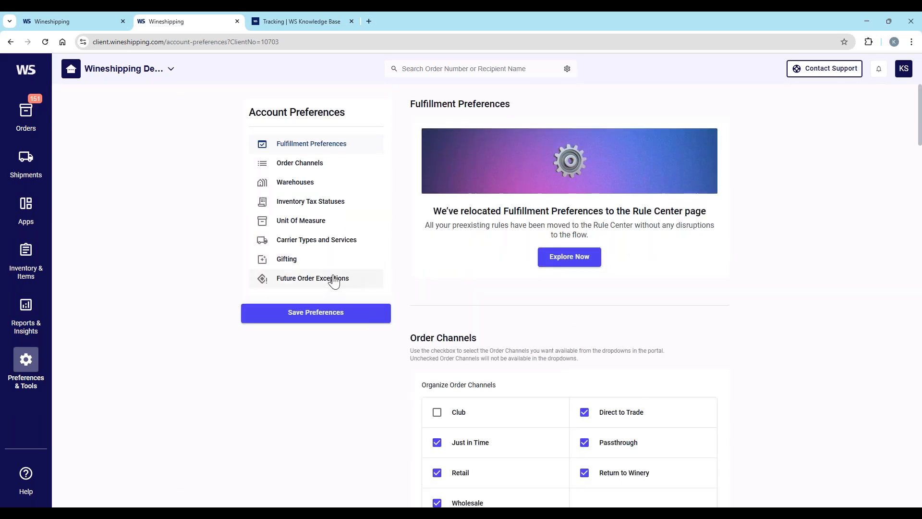
{"action": "left_click", "coordinate": [332, 282]}
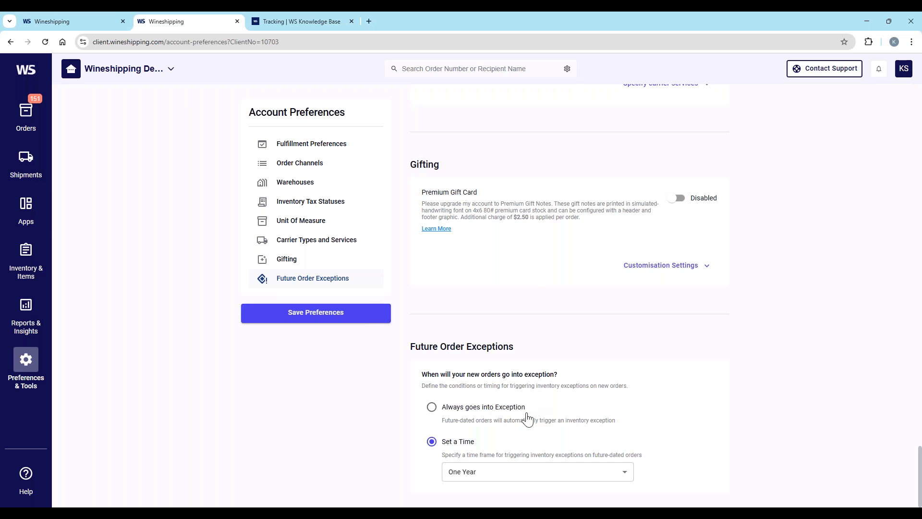
{"action": "left_click", "coordinate": [555, 473]}
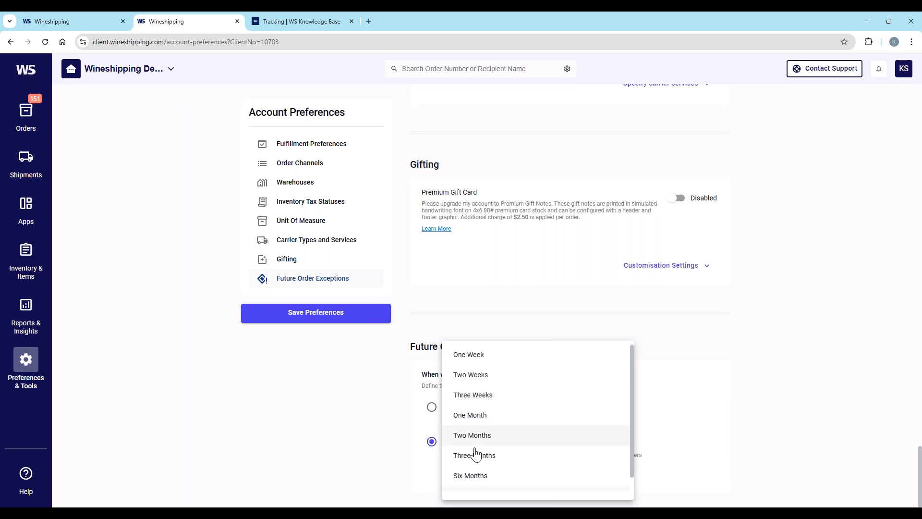
{"action": "left_click", "coordinate": [808, 438]}
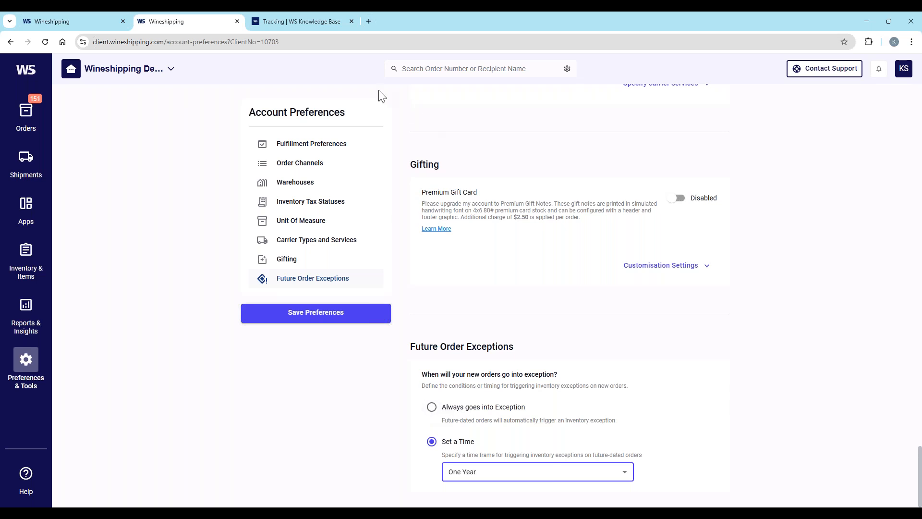
Step: Return to the Sunshine Vineyard account and view the details of the retail order requested for July 17th among the open orders
{"action": "left_click", "coordinate": [83, 30]}
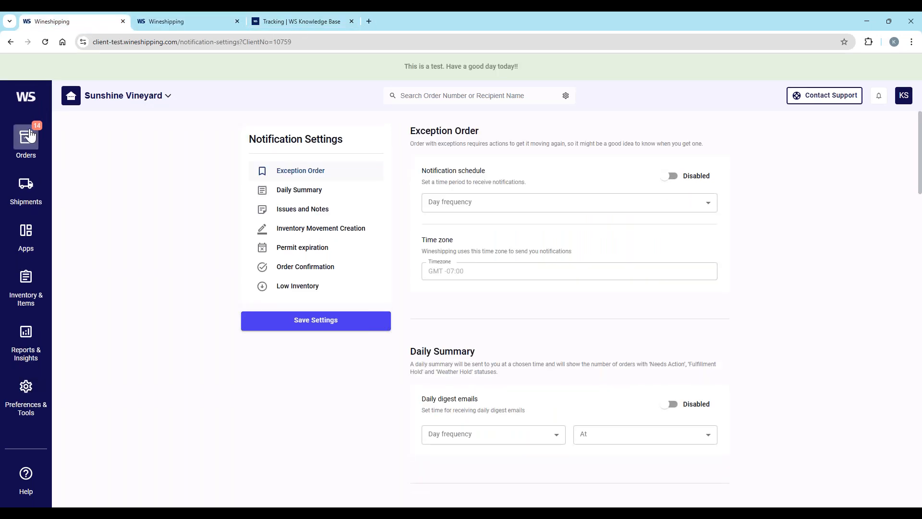
{"action": "mouse_move", "coordinate": [31, 136]}
{"action": "left_click", "coordinate": [88, 139]}
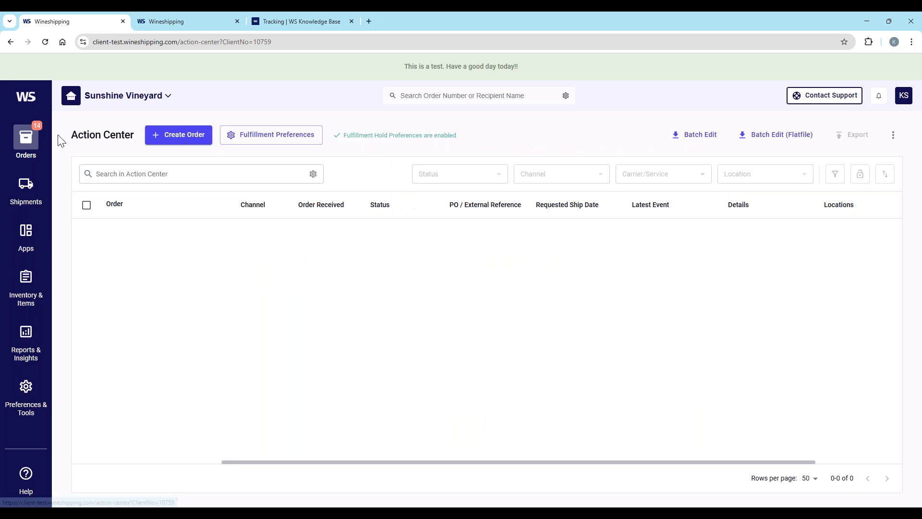
{"action": "left_click", "coordinate": [85, 164]}
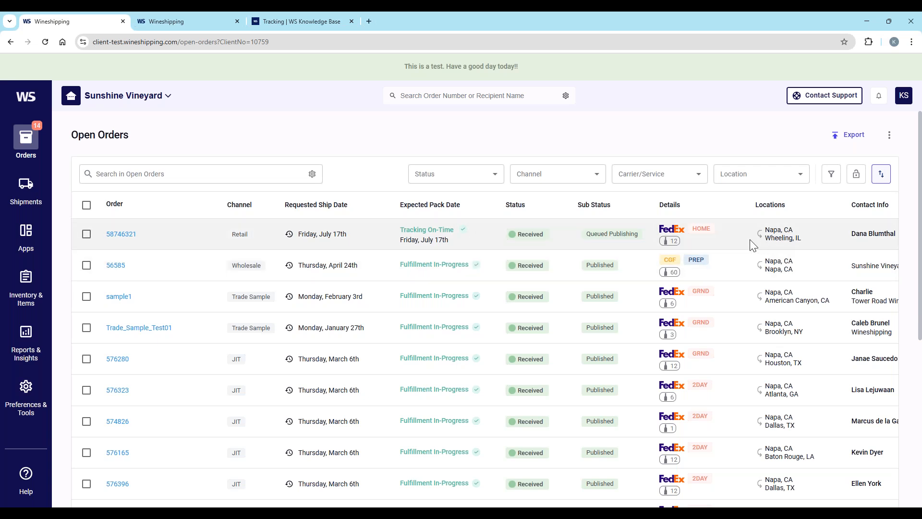
{"action": "left_click", "coordinate": [121, 235]}
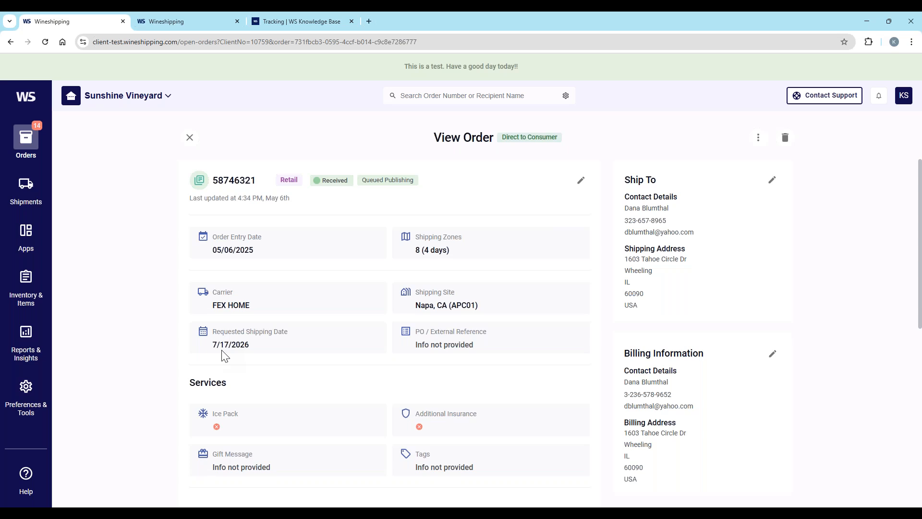
{"action": "left_click", "coordinate": [190, 138]}
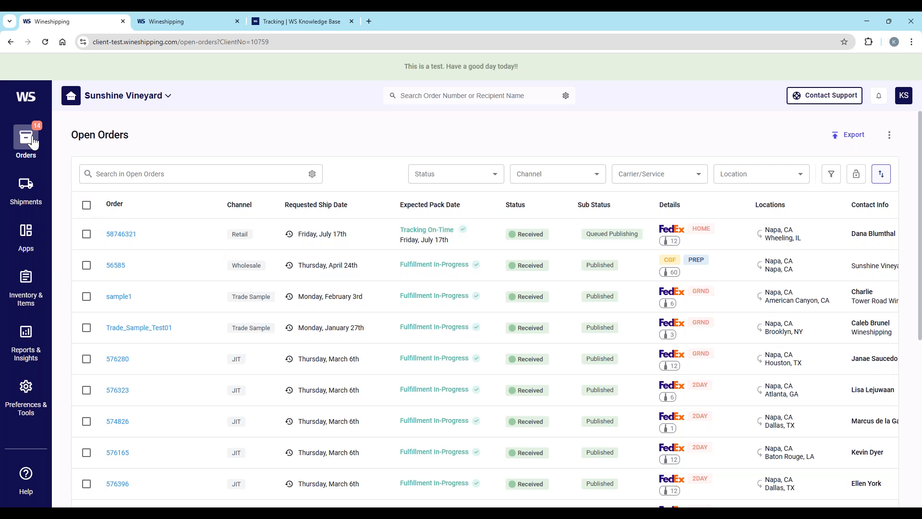
Step: Search the Action Center orders for item RC2079
{"action": "mouse_move", "coordinate": [32, 141]}
{"action": "left_click", "coordinate": [79, 139]}
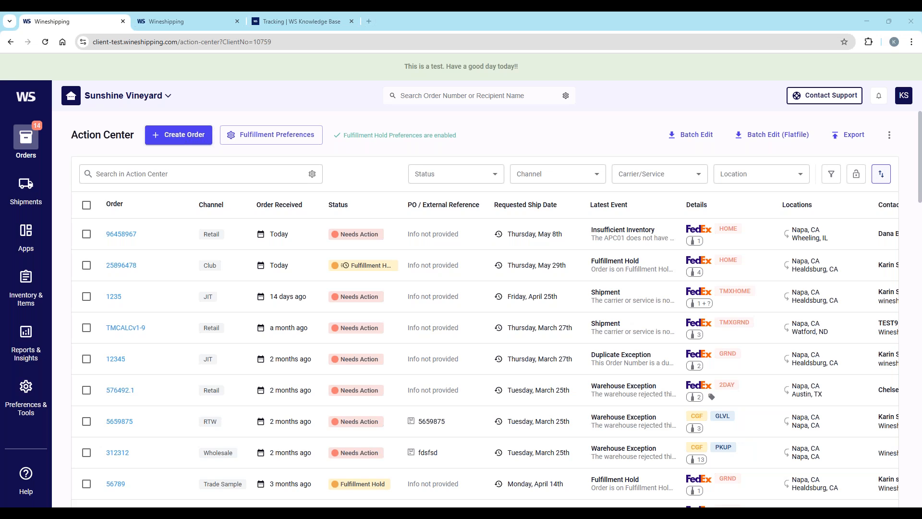
{"action": "left_click", "coordinate": [102, 173]}
{"action": "type", "text": "RO2079"}
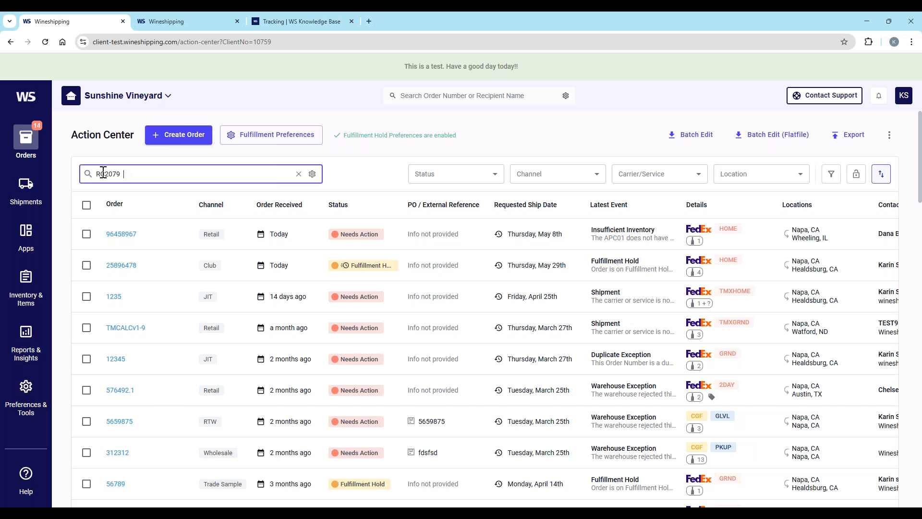
{"action": "key", "text": "Return"}
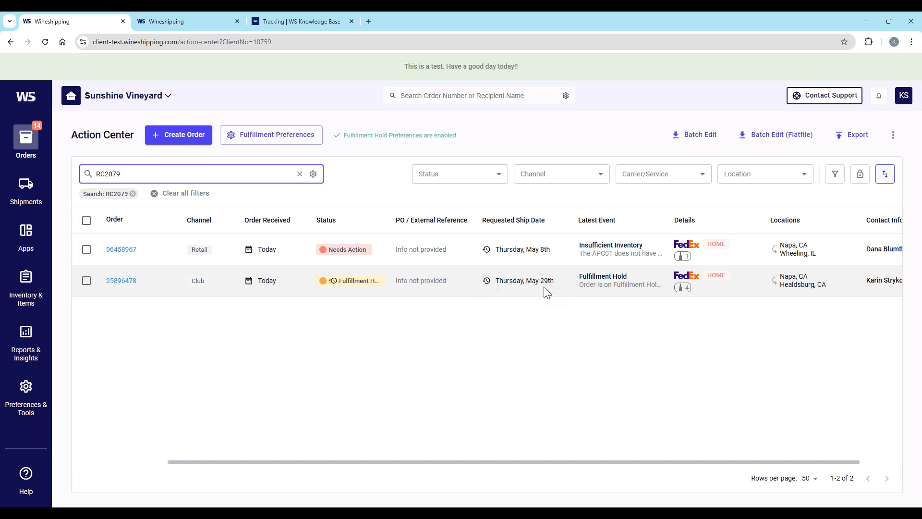
Step: Open the retail order with the insufficient inventory exception and view the stock record of its item RC2079
{"action": "mouse_move", "coordinate": [367, 248]}
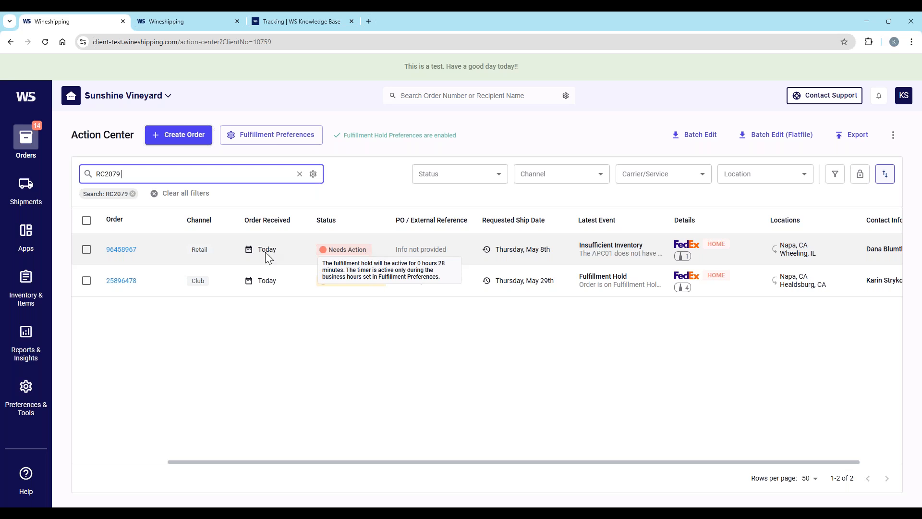
{"action": "left_click", "coordinate": [123, 252]}
{"action": "scroll", "coordinate": [417, 355], "scroll_direction": "down", "scroll_amount": 5}
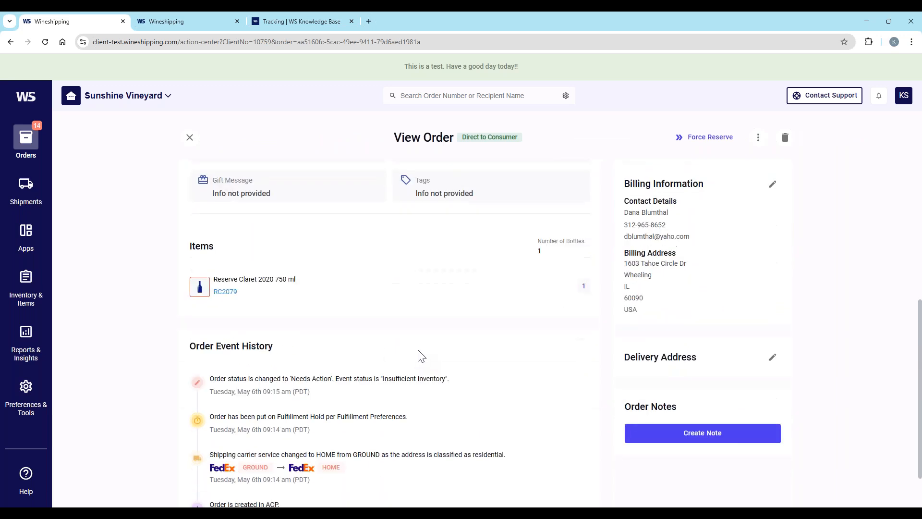
{"action": "scroll", "coordinate": [422, 356], "scroll_direction": "down", "scroll_amount": 1}
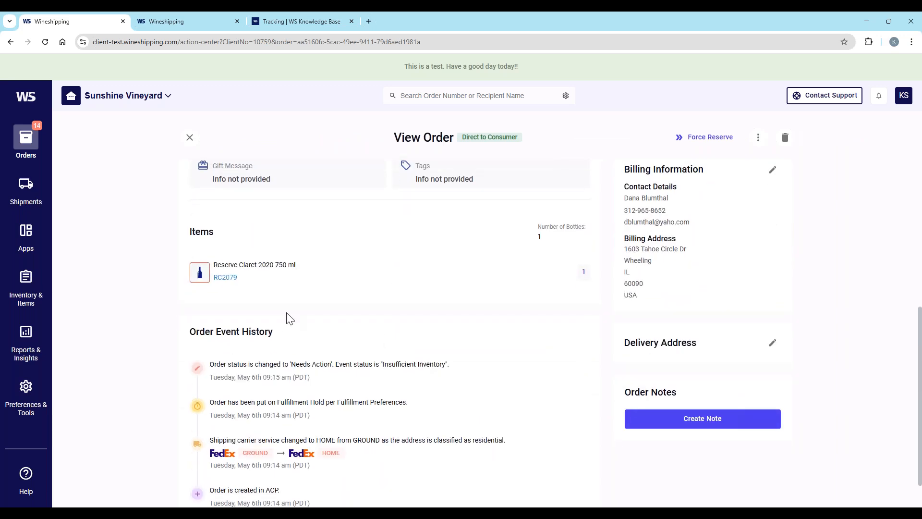
{"action": "left_click", "coordinate": [225, 278]}
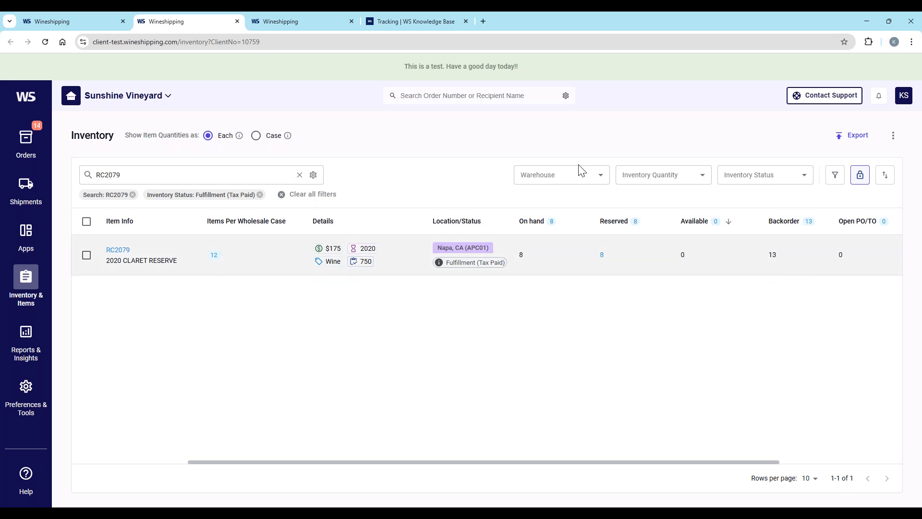
Step: Force reserve inventory for the May 8th retail order with the insufficient inventory exception from the Action Center, and close the order
{"action": "mouse_move", "coordinate": [29, 144]}
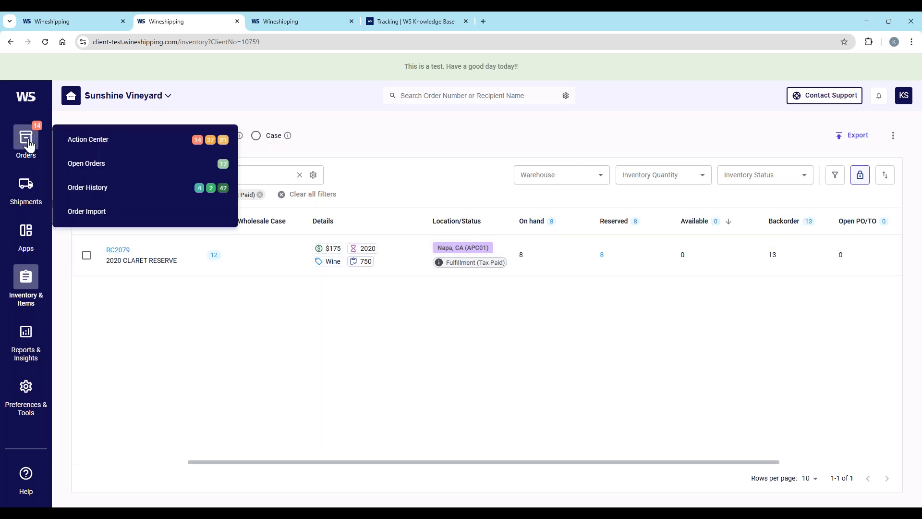
{"action": "left_click", "coordinate": [70, 138]}
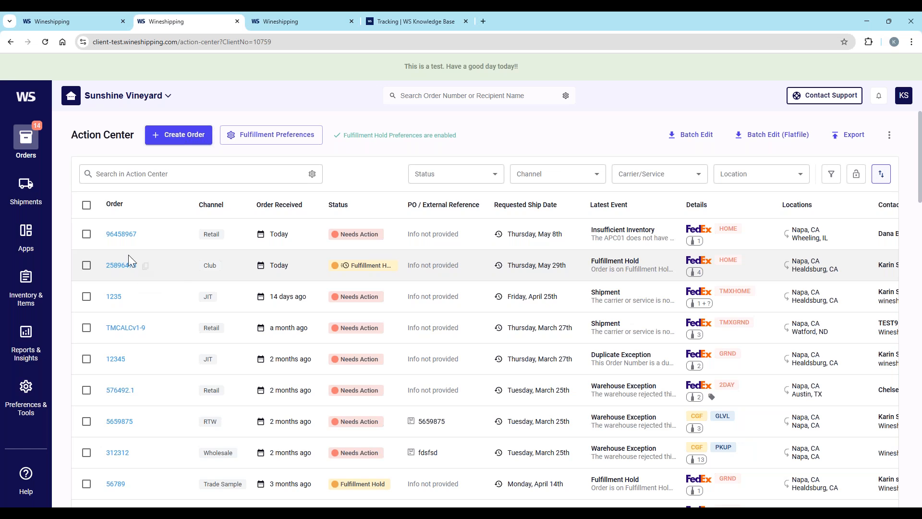
{"action": "left_click", "coordinate": [119, 236]}
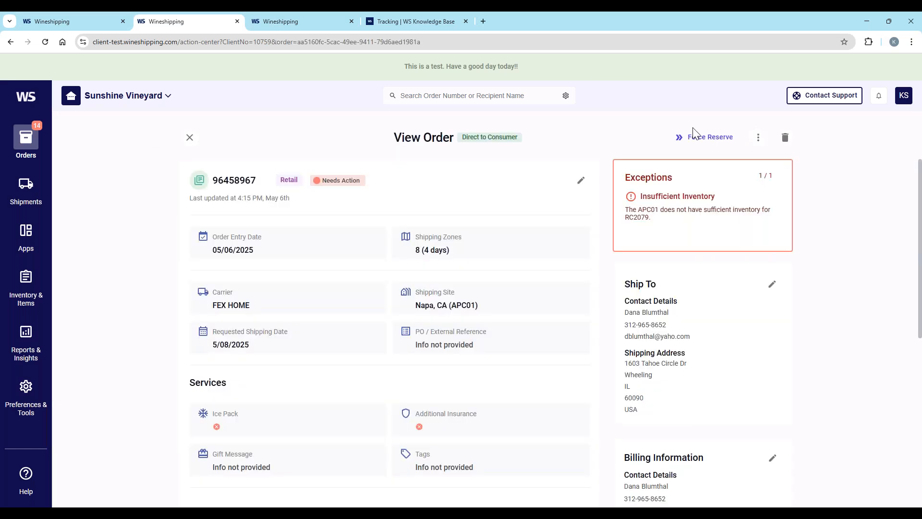
{"action": "left_click", "coordinate": [714, 144]}
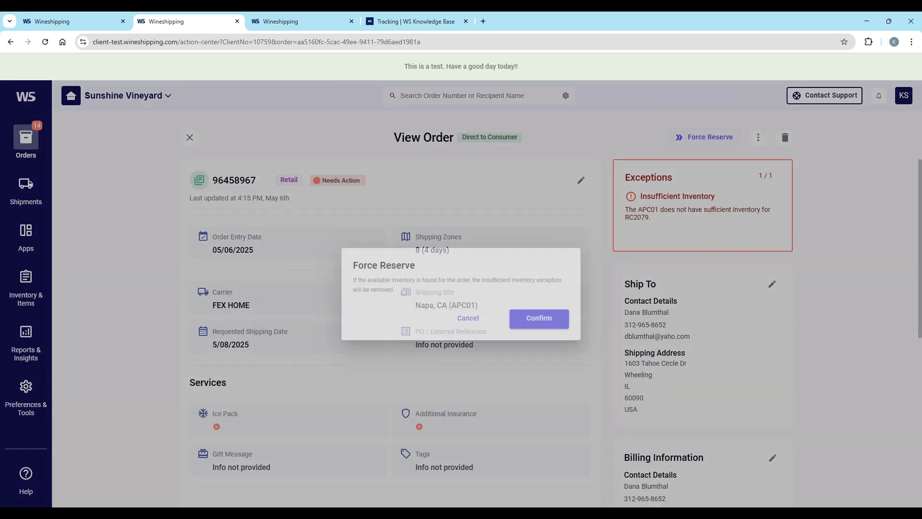
{"action": "left_click", "coordinate": [540, 320]}
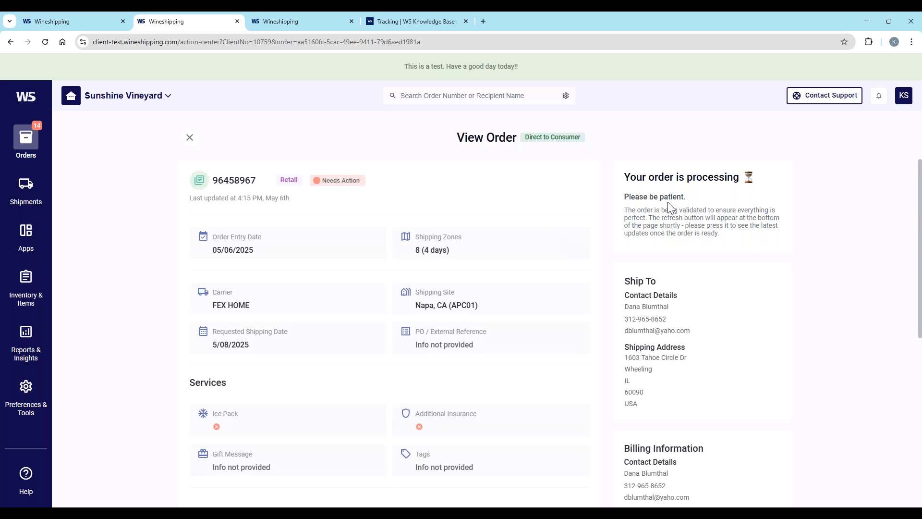
{"action": "scroll", "coordinate": [454, 269], "scroll_direction": "down", "scroll_amount": 2}
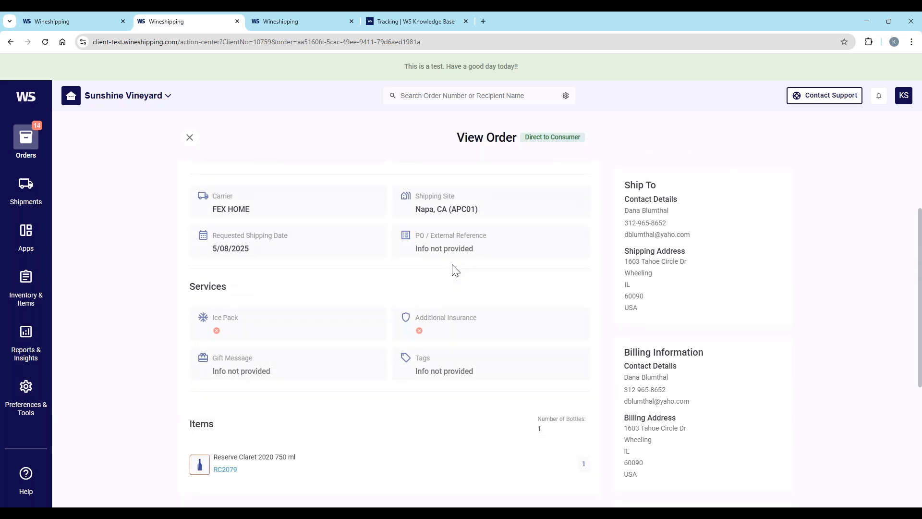
{"action": "scroll", "coordinate": [448, 268], "scroll_direction": "up", "scroll_amount": 2}
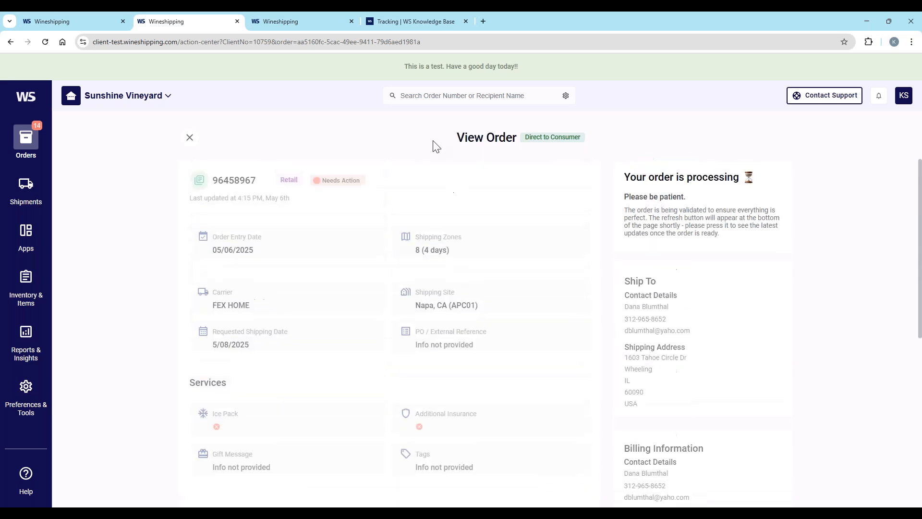
{"action": "left_click", "coordinate": [188, 141]}
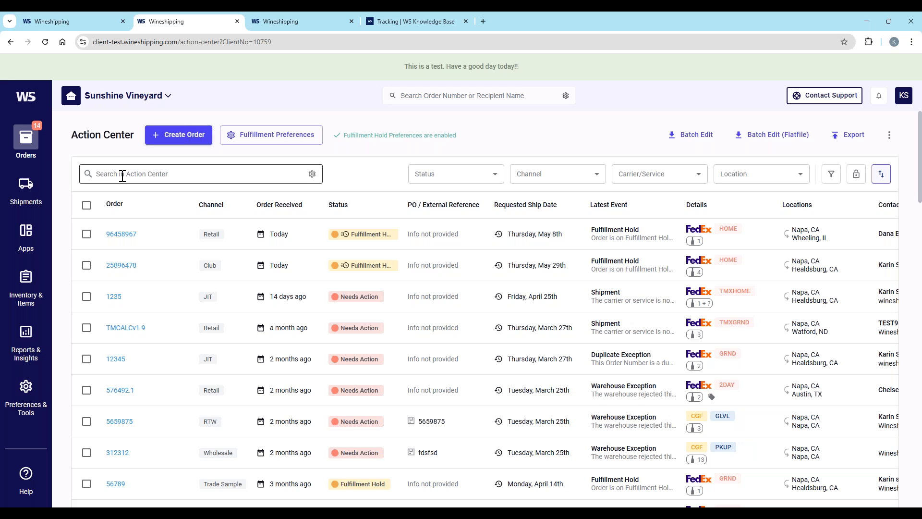
Step: Reopen the May 8th retail order and release it from fulfillment hold with Fulfill Order
{"action": "left_click", "coordinate": [118, 237]}
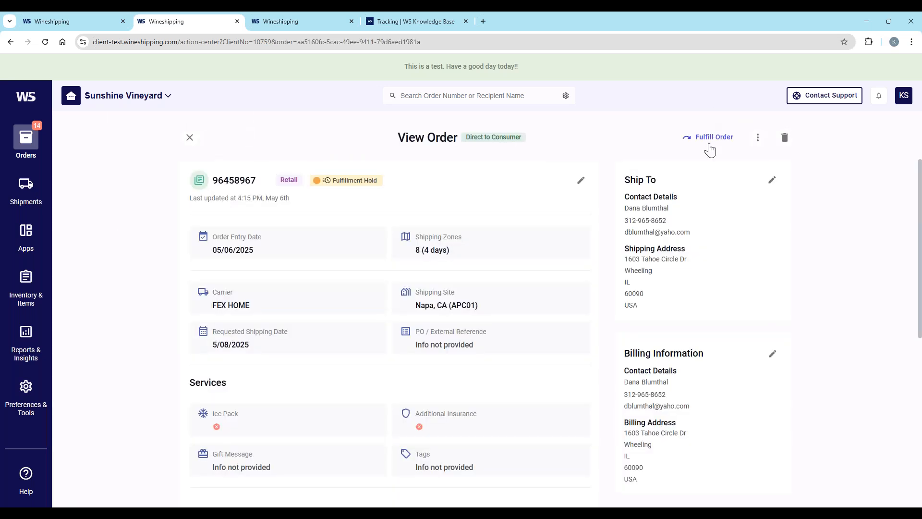
{"action": "left_click", "coordinate": [712, 139]}
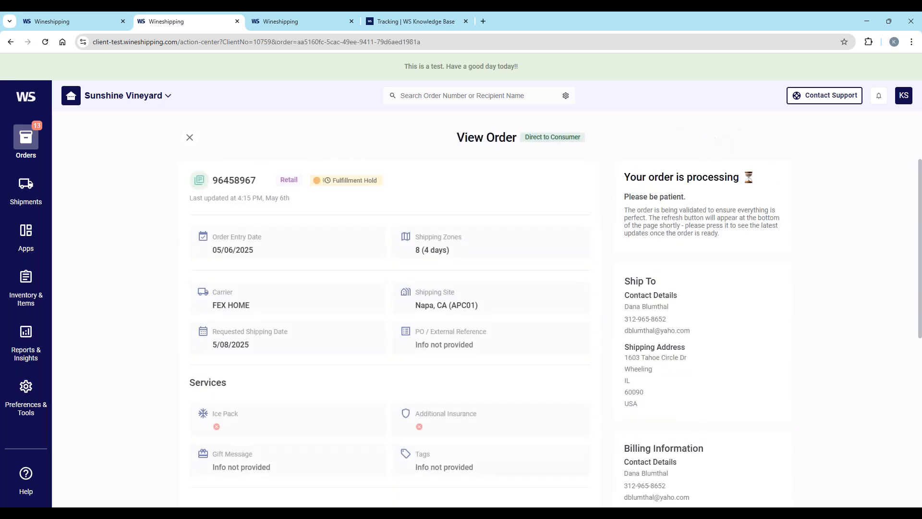
Step: Close the retail order and view the list of open orders
{"action": "left_click", "coordinate": [190, 138]}
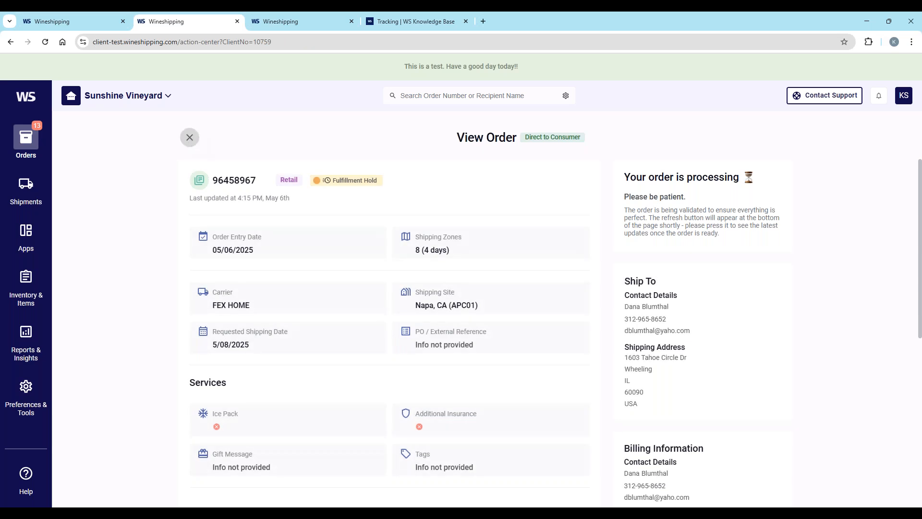
{"action": "mouse_move", "coordinate": [27, 143]}
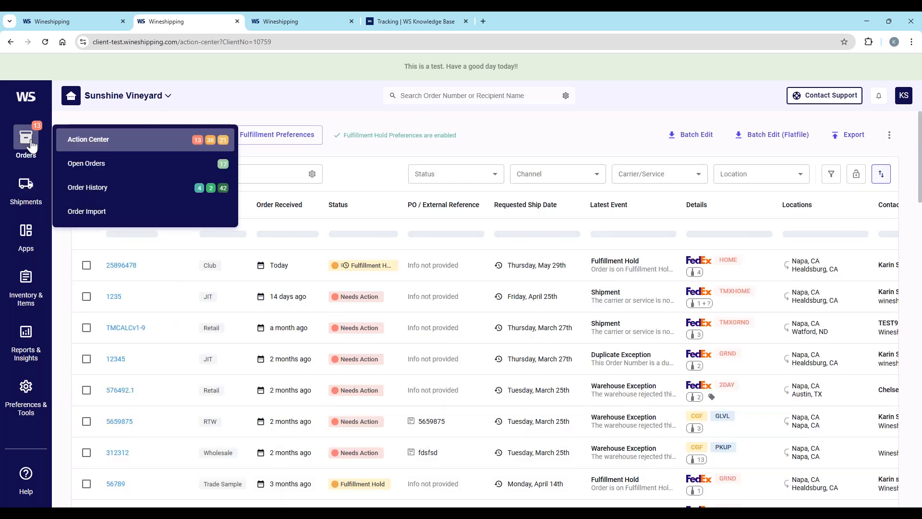
{"action": "left_click", "coordinate": [83, 176]}
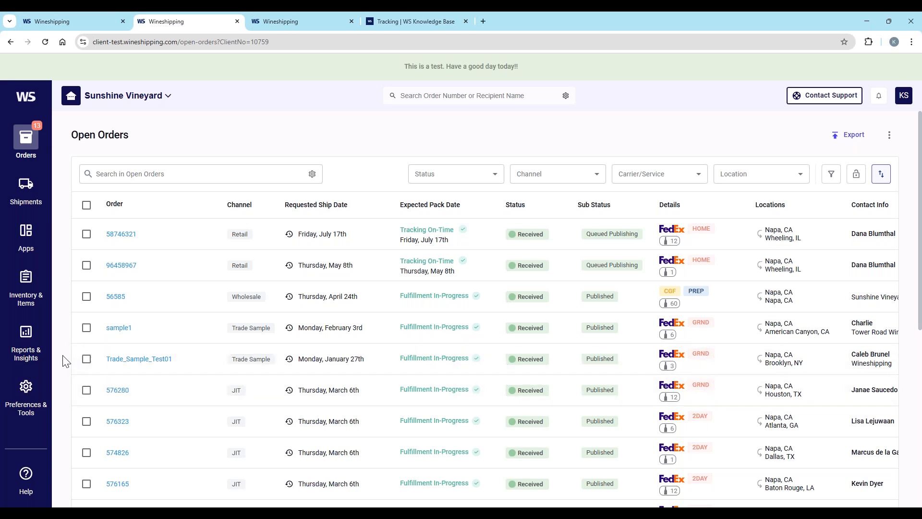
Step: Start a new future reservation described as "Fall Club 2025" for the Napa, CA (APC01) warehouse
{"action": "left_click", "coordinate": [26, 287]}
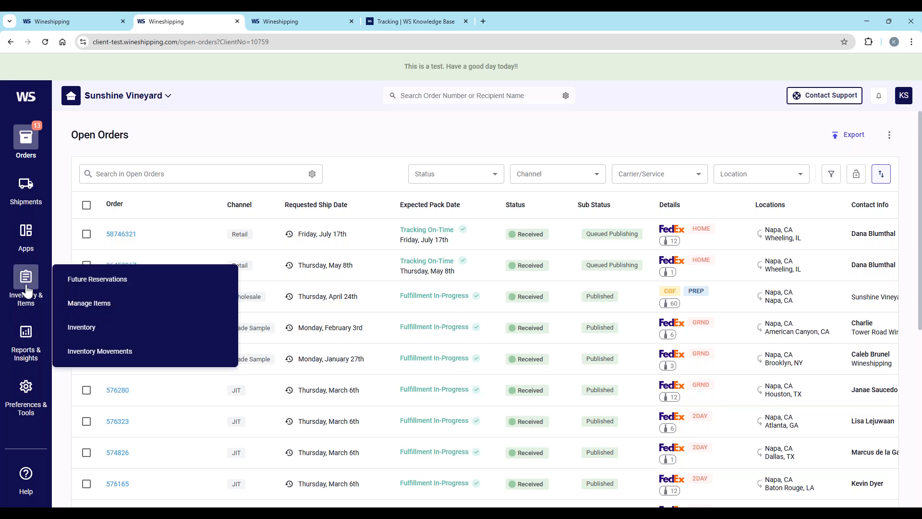
{"action": "left_click", "coordinate": [97, 288]}
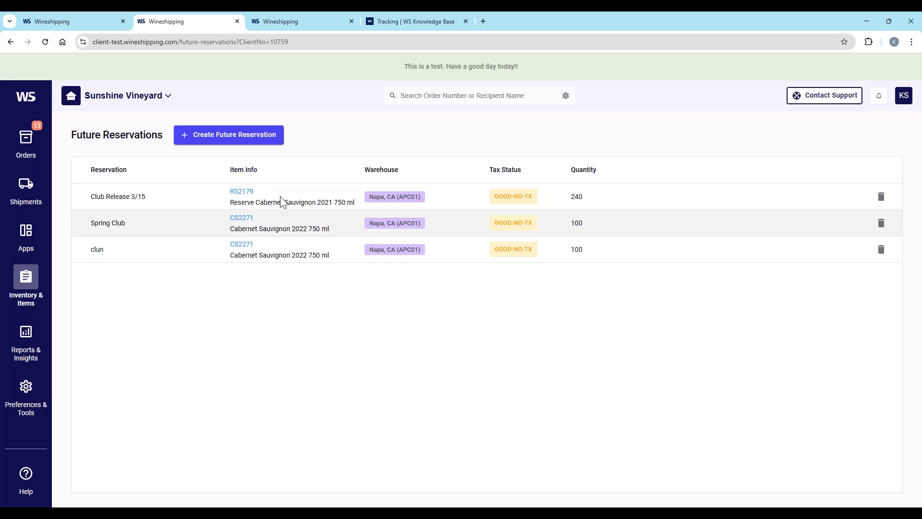
{"action": "left_click", "coordinate": [245, 137]}
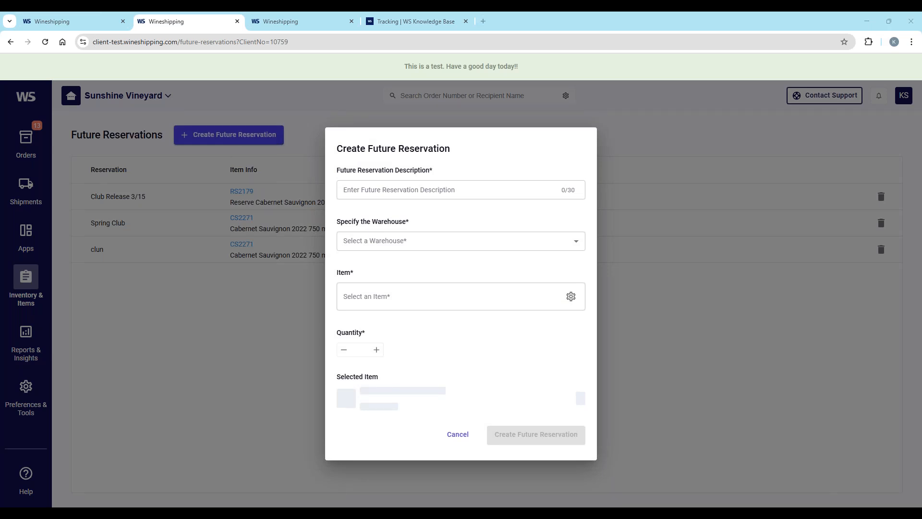
{"action": "left_click", "coordinate": [379, 189]}
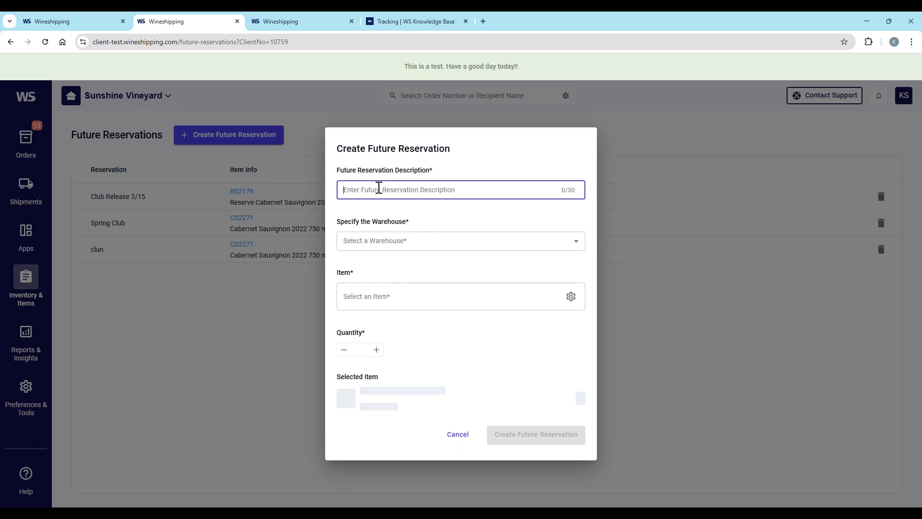
{"action": "type", "text": "Fall Club 2025"}
{"action": "left_click", "coordinate": [402, 241]}
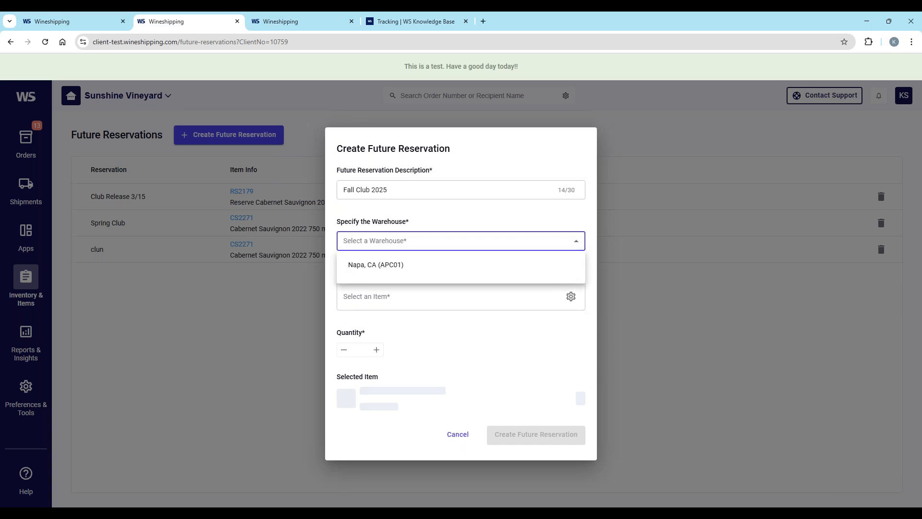
{"action": "left_click", "coordinate": [377, 266]}
Step: Add item CS2271 to the future reservation with a quantity of 670, and create the reservation
{"action": "left_click", "coordinate": [379, 296]}
{"action": "type", "text": "CS2271"}
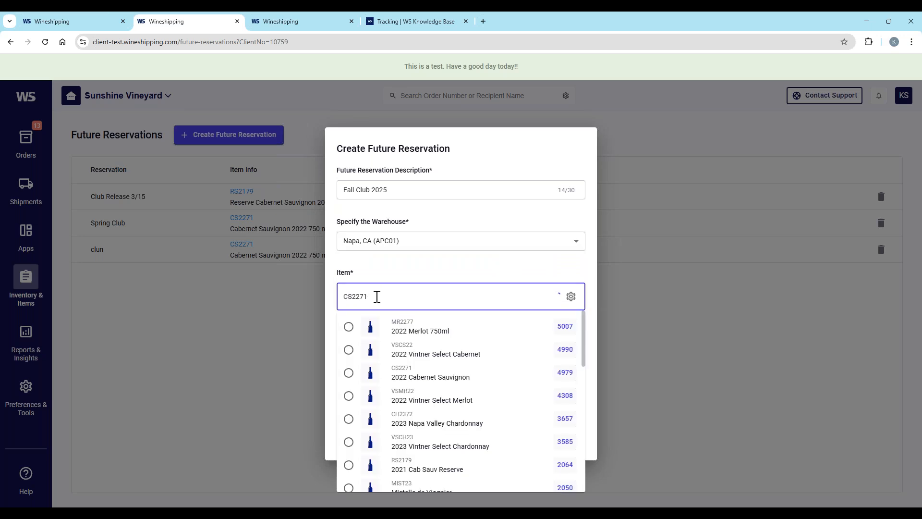
{"action": "left_click", "coordinate": [348, 326]}
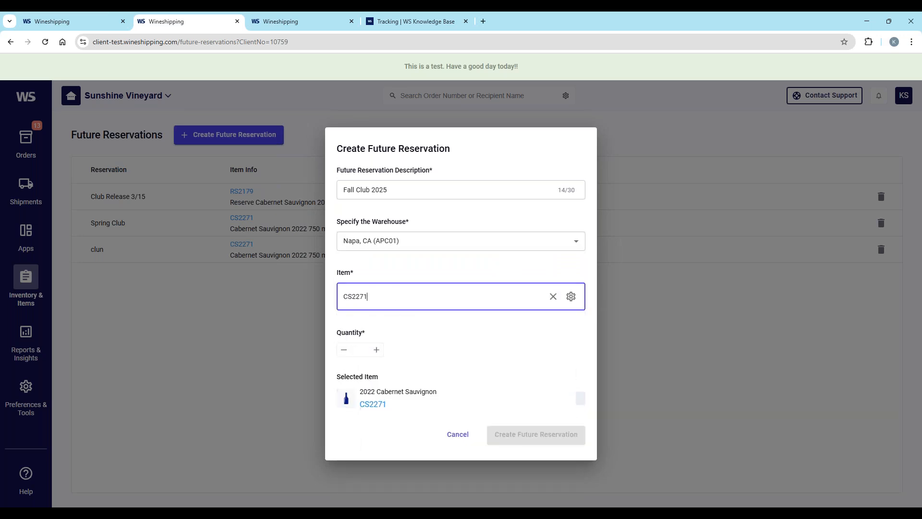
{"action": "left_click", "coordinate": [355, 350]}
{"action": "type", "text": "1"}
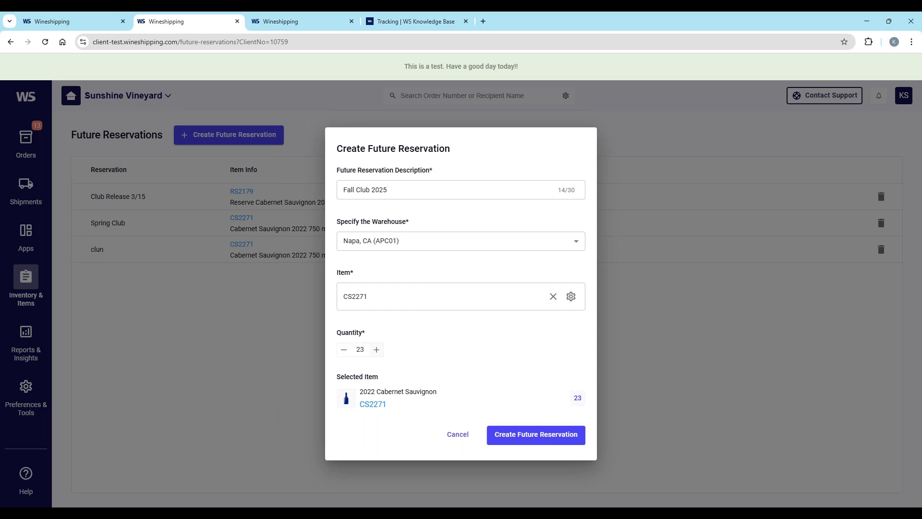
{"action": "left_click", "coordinate": [377, 349]}
{"action": "double_click", "coordinate": [360, 349]}
{"action": "type", "text": "670"}
{"action": "left_click", "coordinate": [537, 444]}
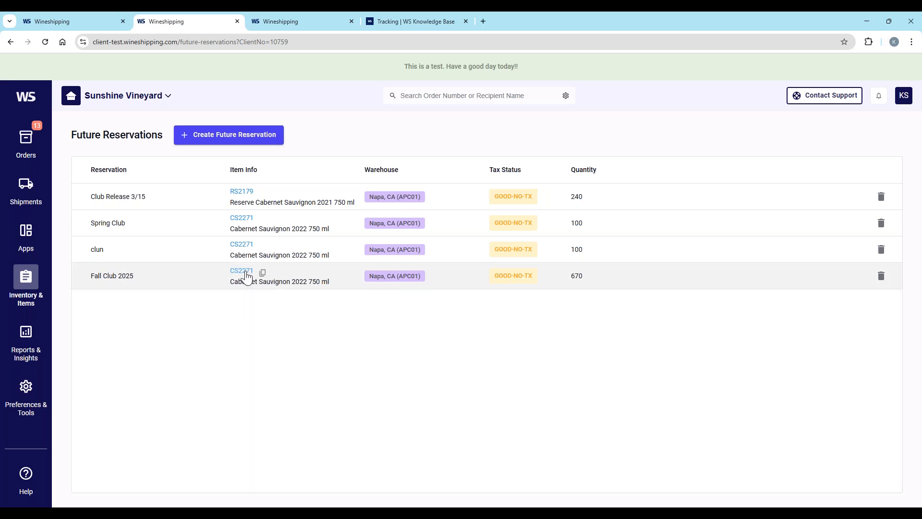
Step: Copy the item number CS2271 from the Fall Club 2025 reservation and search the inventory for it
{"action": "left_click", "coordinate": [262, 272]}
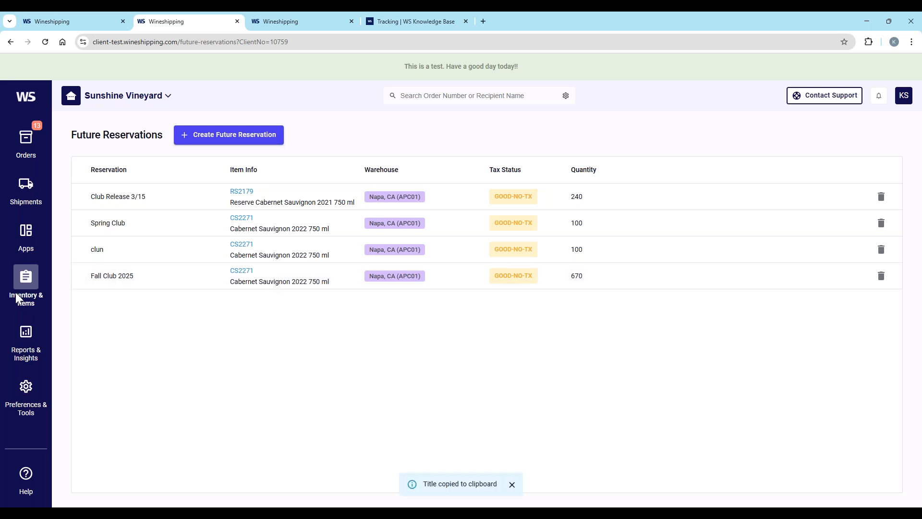
{"action": "left_click", "coordinate": [28, 289]}
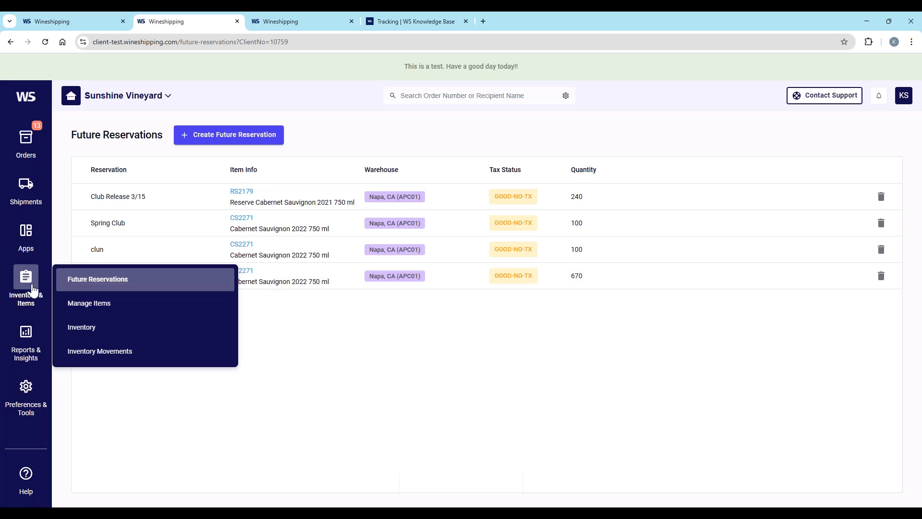
{"action": "left_click", "coordinate": [98, 332]}
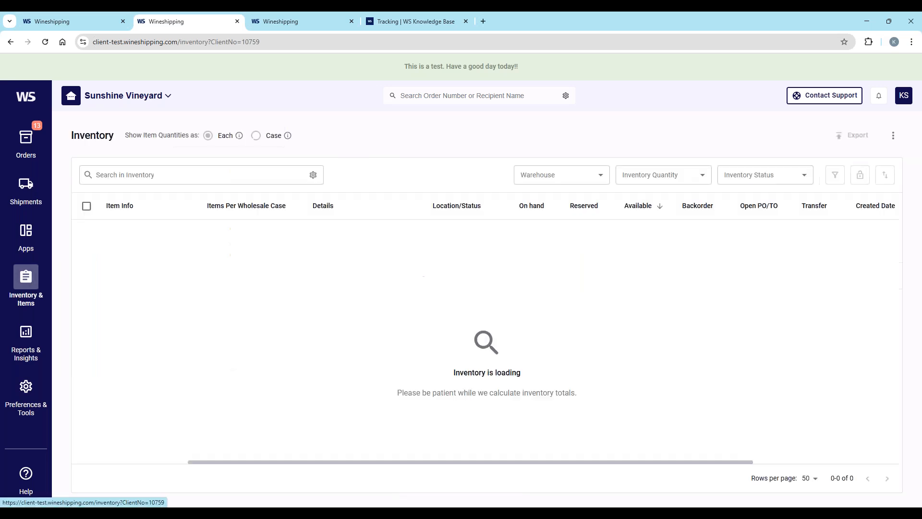
{"action": "left_click", "coordinate": [132, 177]}
{"action": "key", "text": "ctrl+v"}
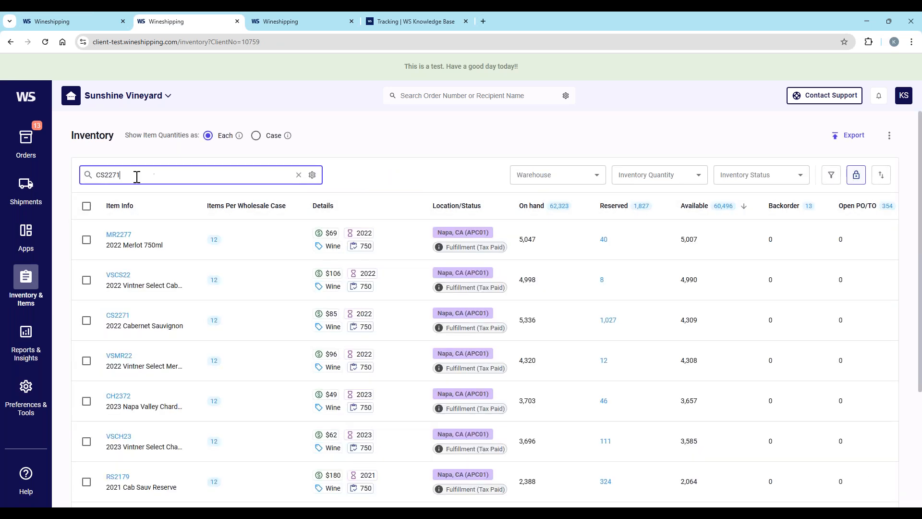
{"action": "key", "text": "Return"}
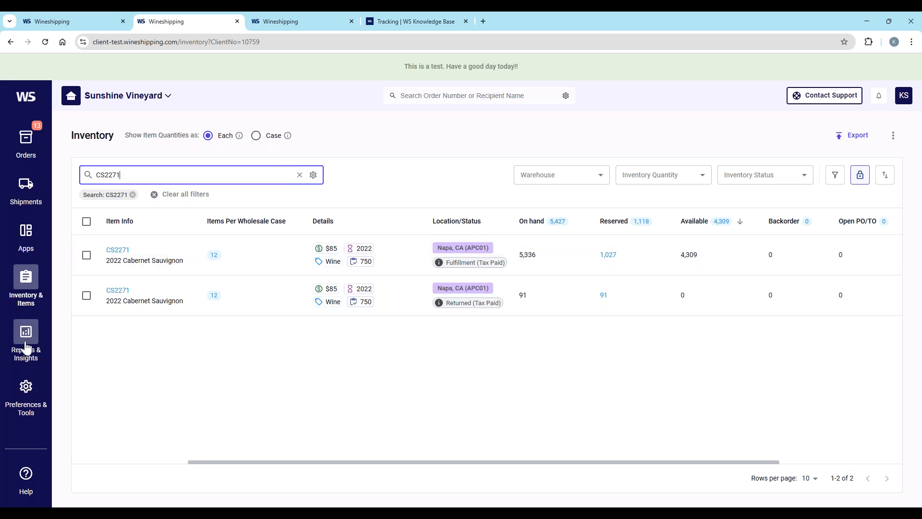
Step: Examine the reports available in the Report Library's Inventory & Items, Order and Shipment categories
{"action": "mouse_move", "coordinate": [26, 347]}
{"action": "left_click", "coordinate": [99, 289]}
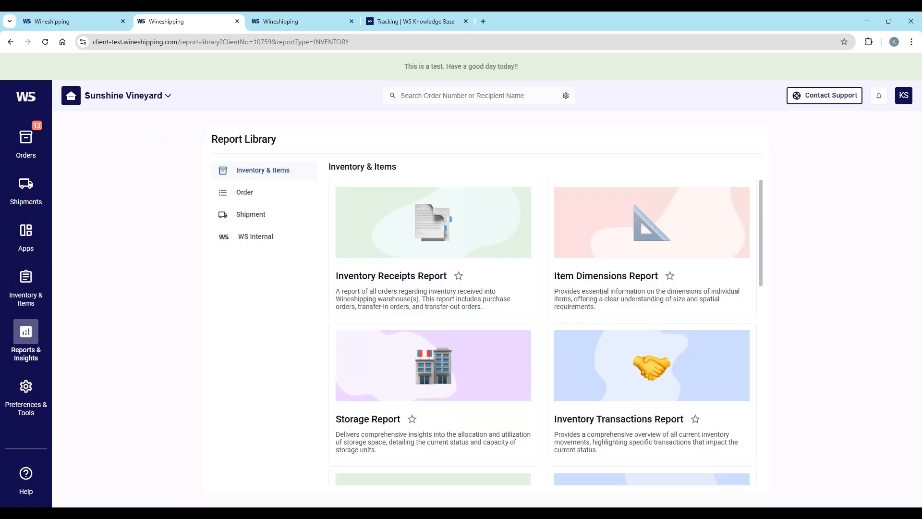
{"action": "scroll", "coordinate": [439, 380], "scroll_direction": "down", "scroll_amount": 2}
{"action": "scroll", "coordinate": [433, 336], "scroll_direction": "up", "scroll_amount": 2}
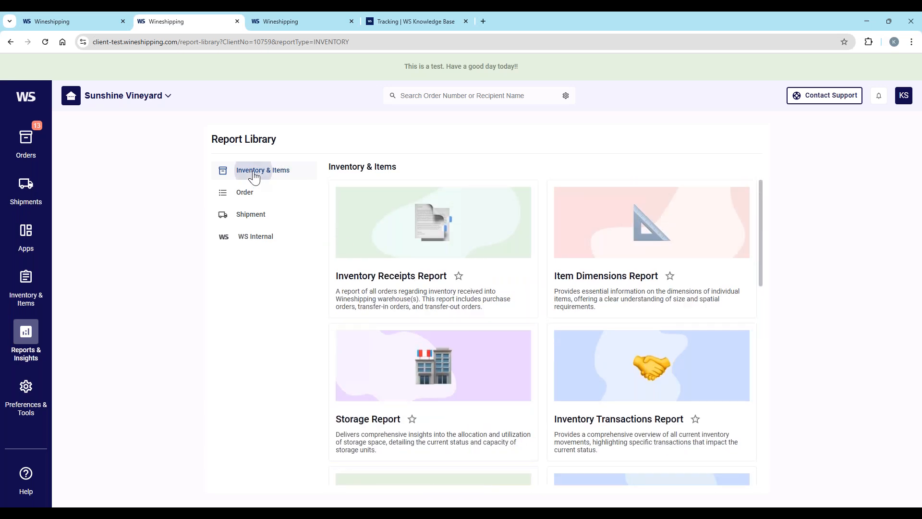
{"action": "scroll", "coordinate": [587, 325], "scroll_direction": "down", "scroll_amount": 1}
{"action": "scroll", "coordinate": [587, 326], "scroll_direction": "down", "scroll_amount": 3}
{"action": "scroll", "coordinate": [329, 206], "scroll_direction": "up", "scroll_amount": 4}
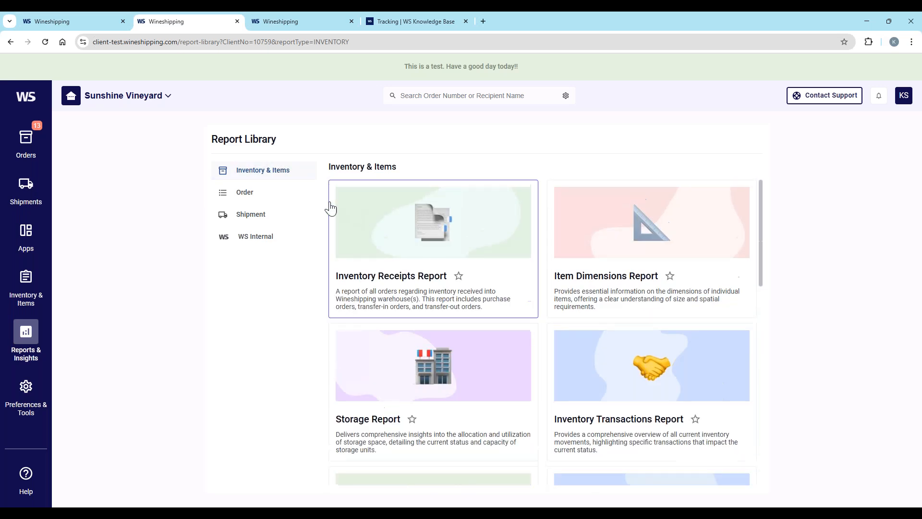
{"action": "left_click", "coordinate": [240, 194]}
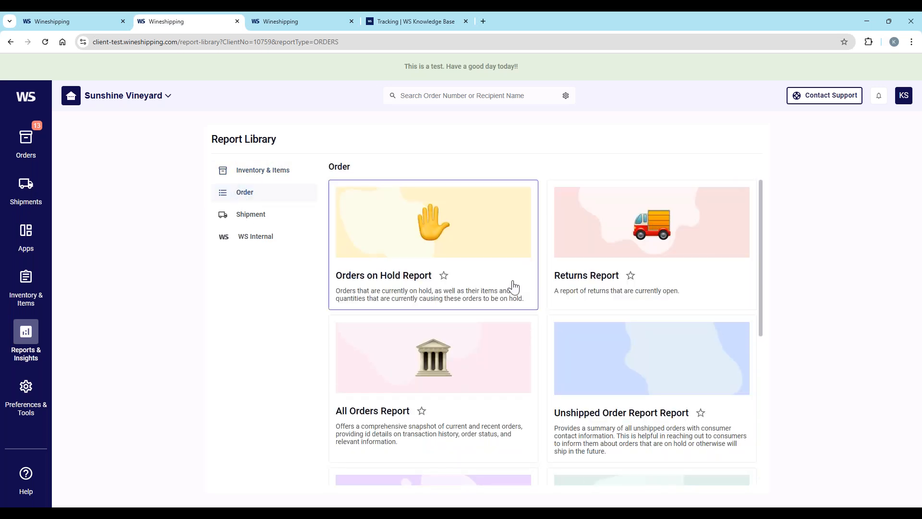
{"action": "scroll", "coordinate": [514, 287], "scroll_direction": "down", "scroll_amount": 6}
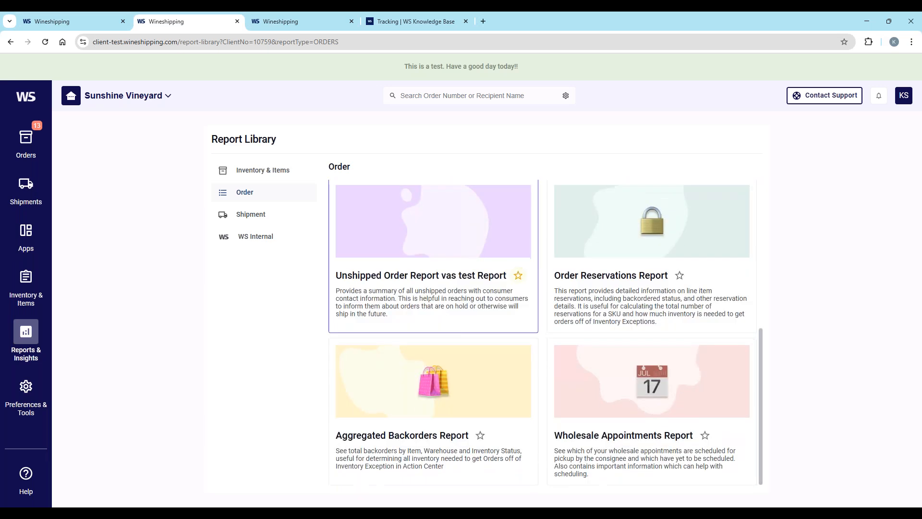
{"action": "scroll", "coordinate": [426, 222], "scroll_direction": "up", "scroll_amount": 6}
{"action": "left_click", "coordinate": [255, 217]}
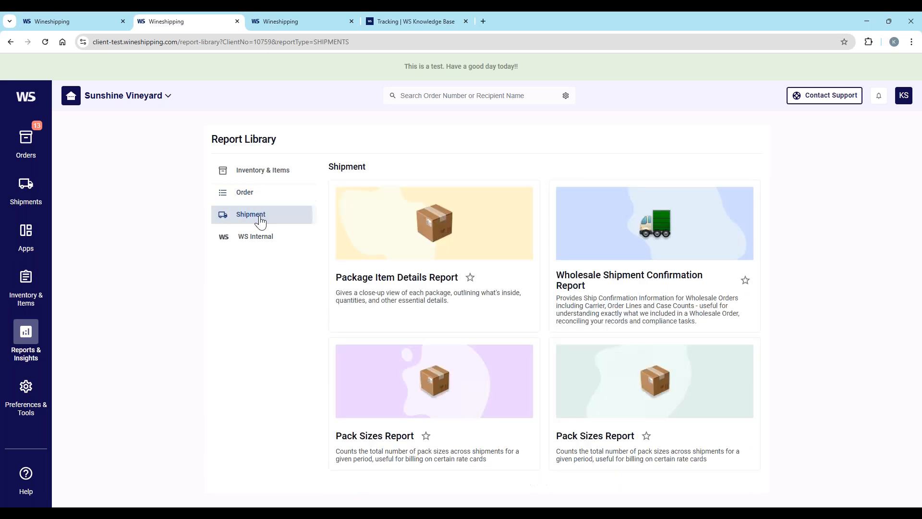
{"action": "left_click", "coordinate": [260, 172]}
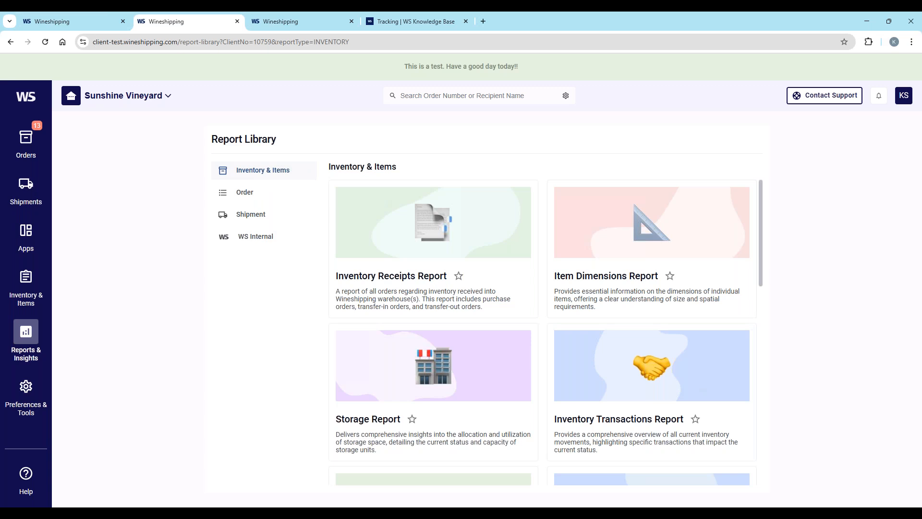
Step: Mark the Unshipped Order Report and the Aggregated Backorders Report as favorites, and view the favorite reports
{"action": "left_click", "coordinate": [248, 202]}
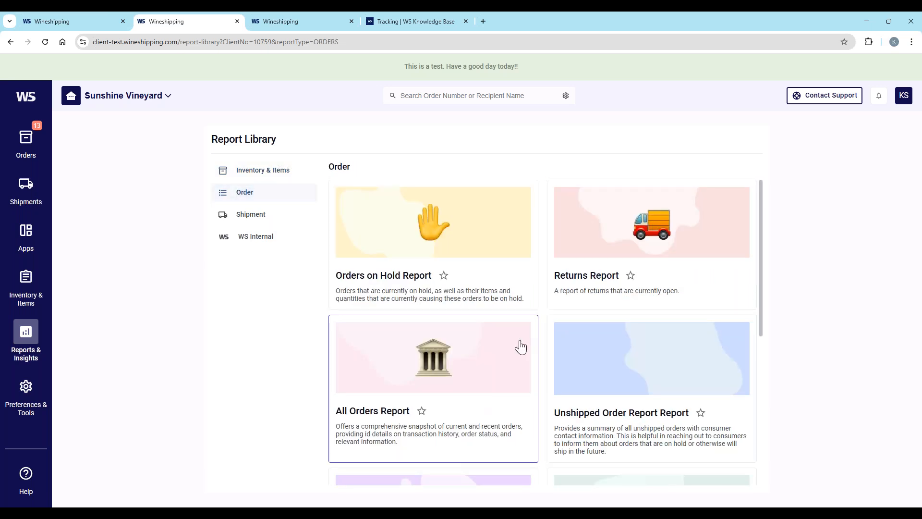
{"action": "scroll", "coordinate": [521, 346], "scroll_direction": "down", "scroll_amount": 4}
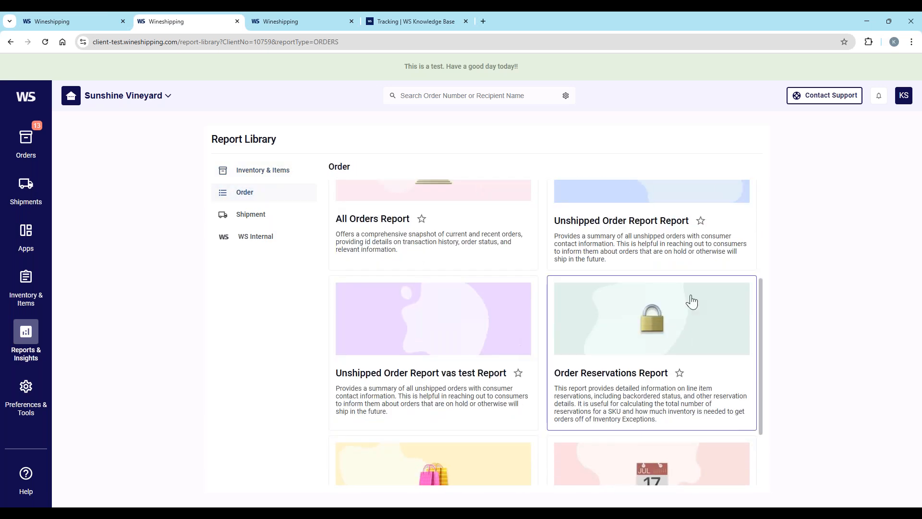
{"action": "left_click", "coordinate": [701, 222]}
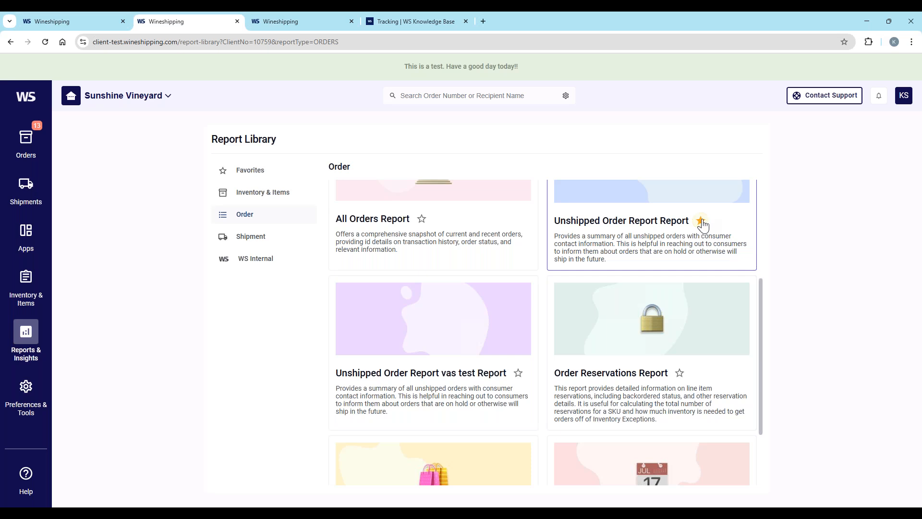
{"action": "scroll", "coordinate": [471, 361], "scroll_direction": "down", "scroll_amount": 2}
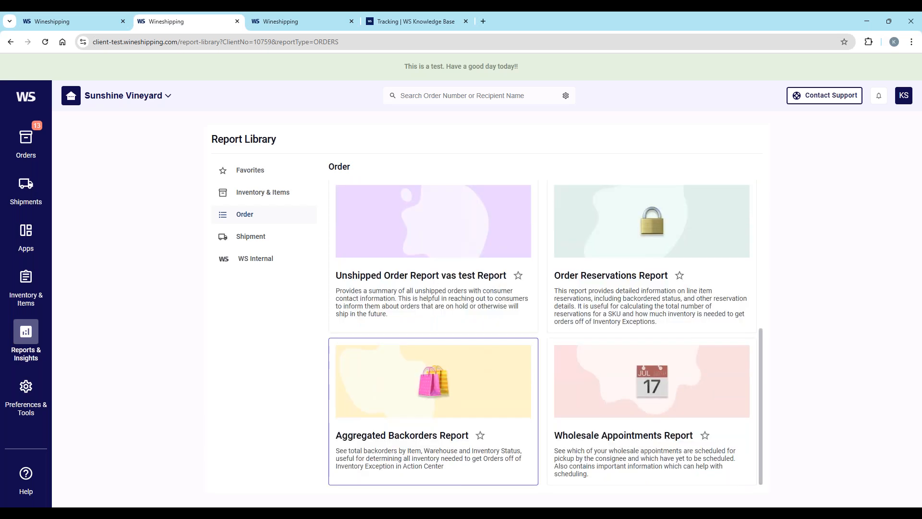
{"action": "left_click", "coordinate": [481, 436]}
{"action": "scroll", "coordinate": [672, 287], "scroll_direction": "up", "scroll_amount": 5}
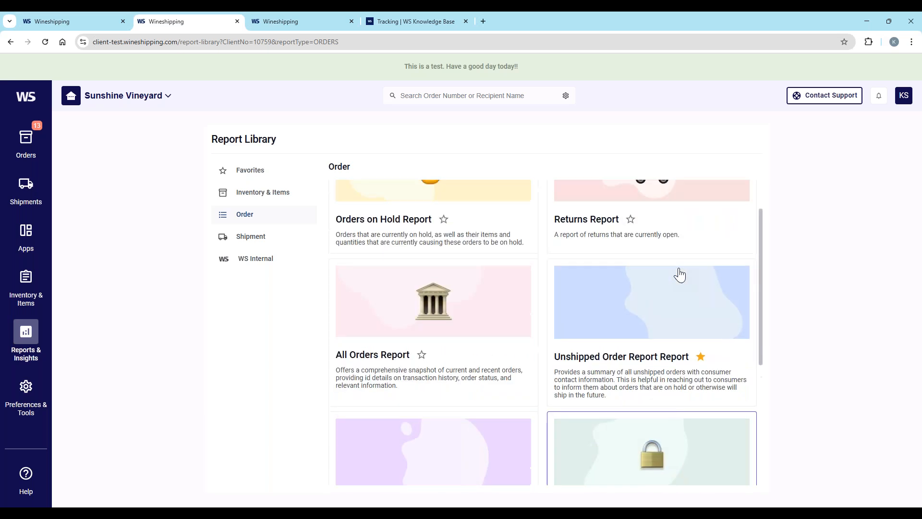
{"action": "left_click", "coordinate": [252, 173]}
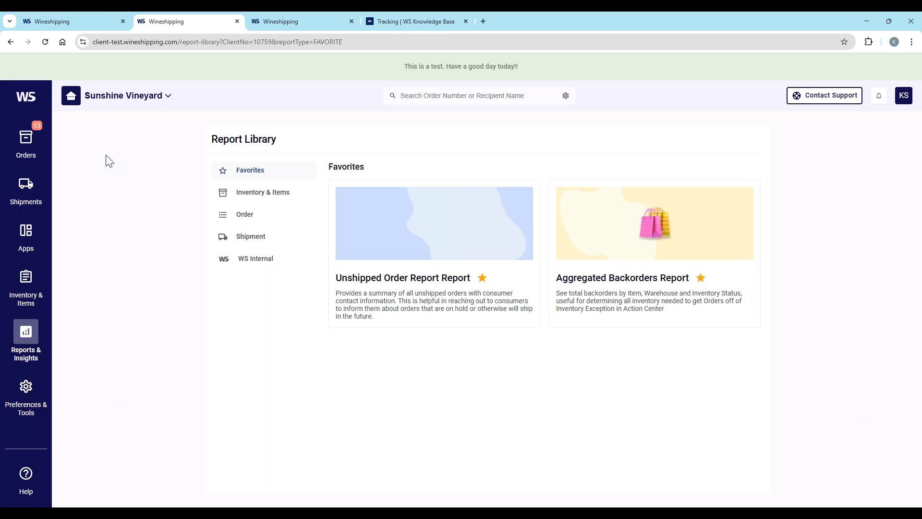
Step: View the list of files on the Order Import page
{"action": "mouse_move", "coordinate": [29, 147]}
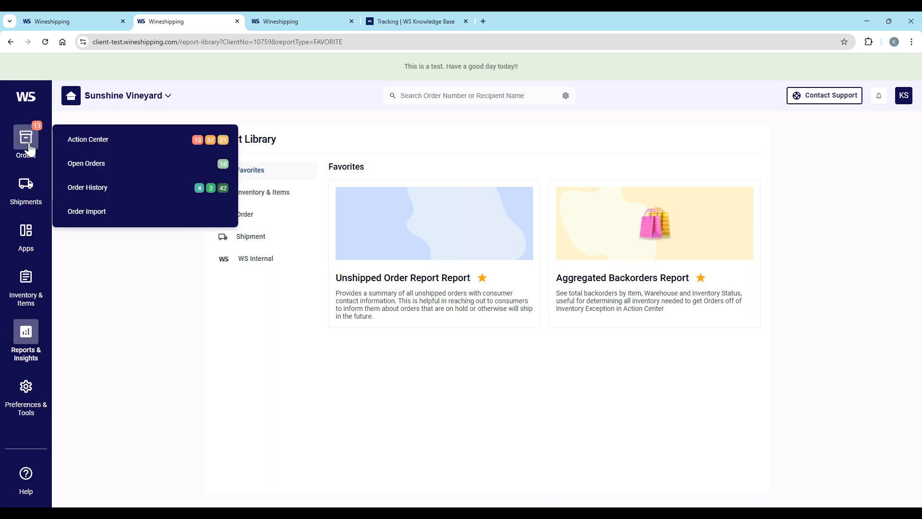
{"action": "left_click", "coordinate": [93, 216]}
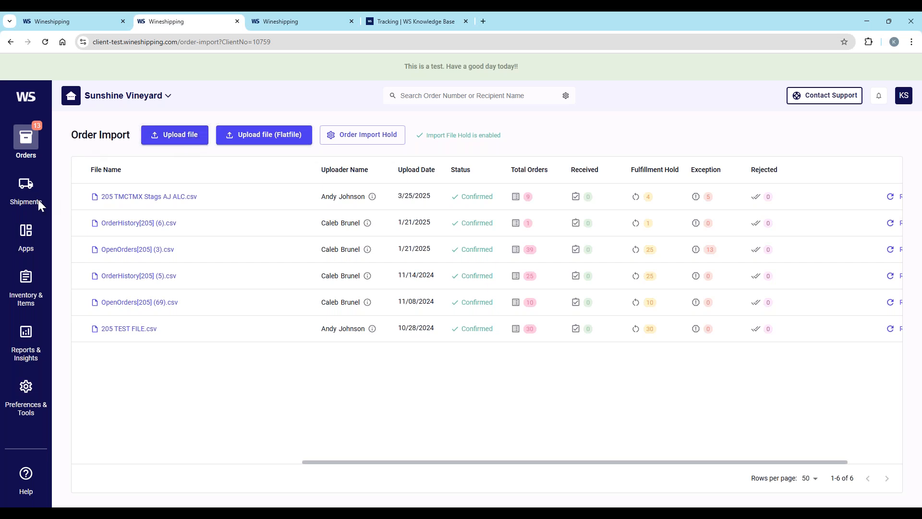
Step: Start a new Just in Time order from the Action Center
{"action": "left_click", "coordinate": [33, 145]}
{"action": "left_click", "coordinate": [123, 144]}
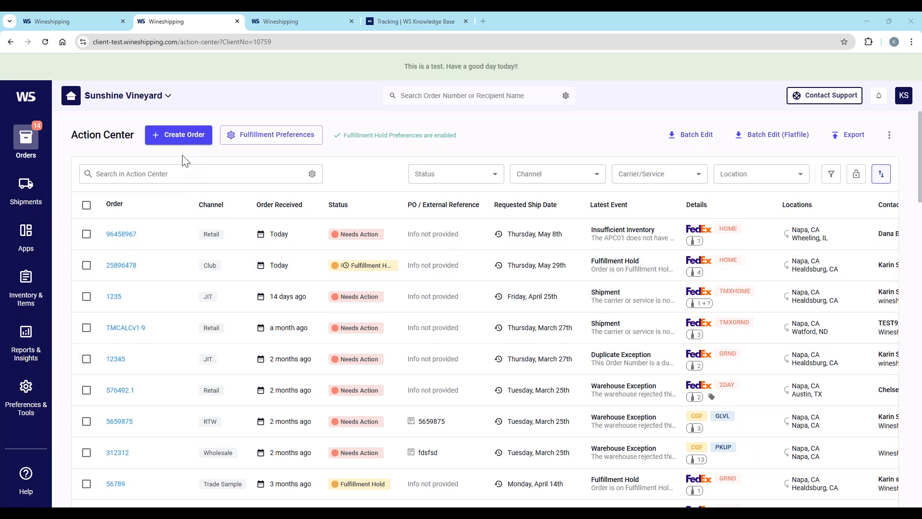
{"action": "left_click", "coordinate": [179, 138]}
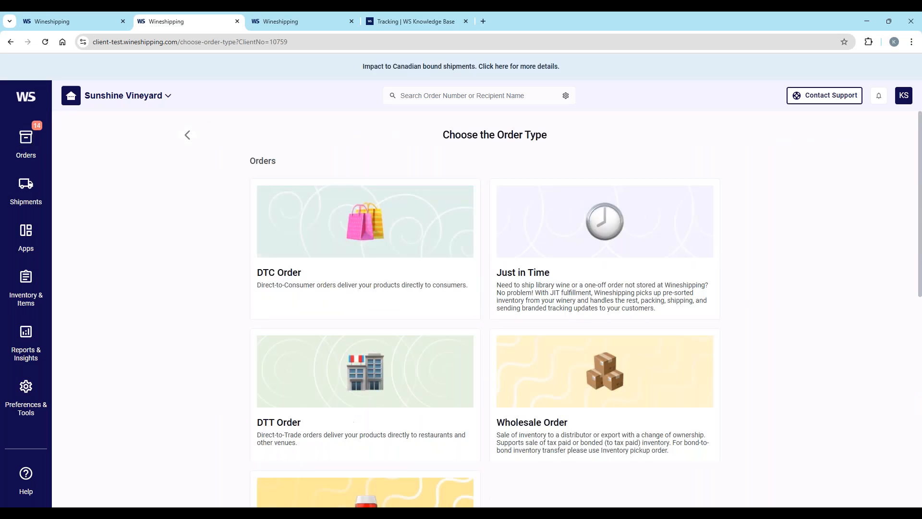
{"action": "left_click", "coordinate": [551, 222]}
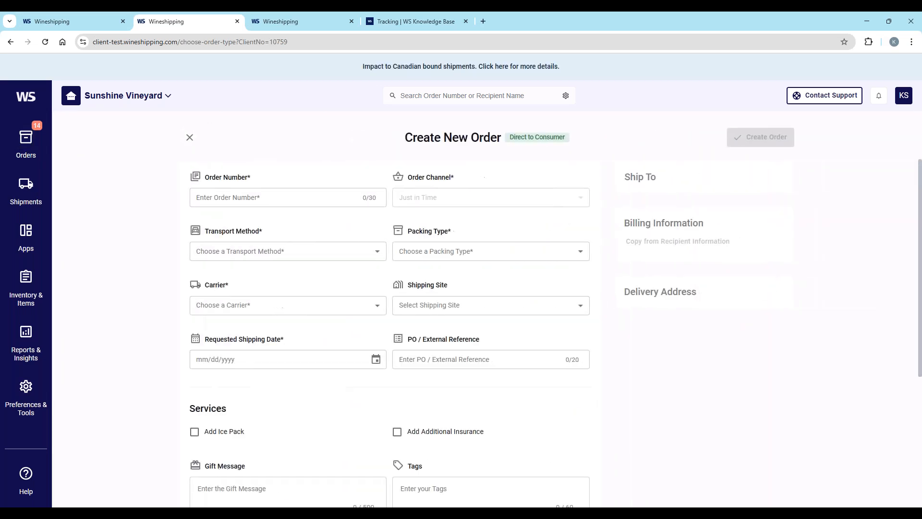
Step: Enter the order number and set the transport method to Wineshipping Pickup and the packing type to Pre-Pack
{"action": "left_click", "coordinate": [212, 199]}
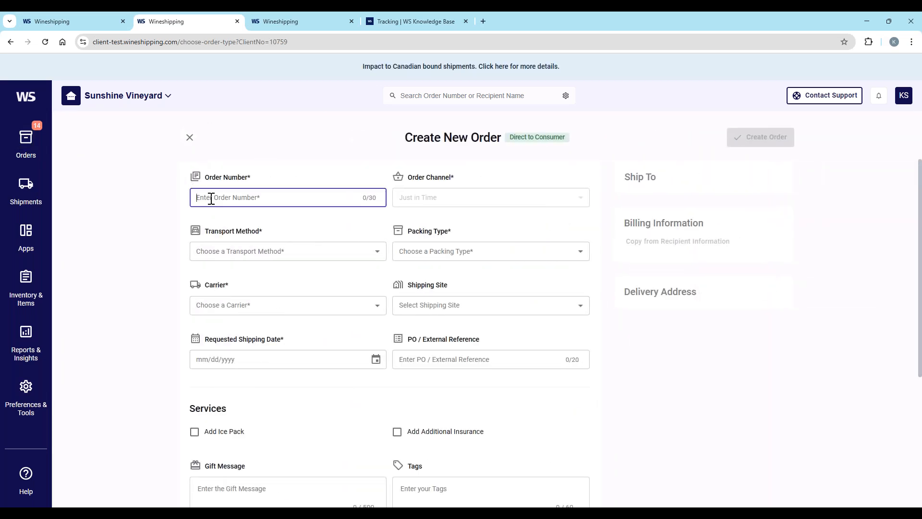
{"action": "type", "text": "5456985"}
{"action": "left_click", "coordinate": [257, 250]}
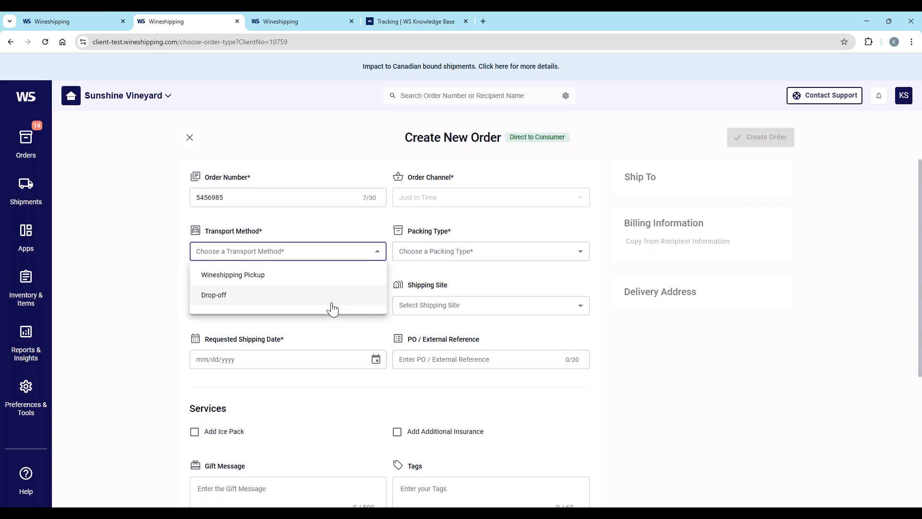
{"action": "left_click", "coordinate": [241, 280]}
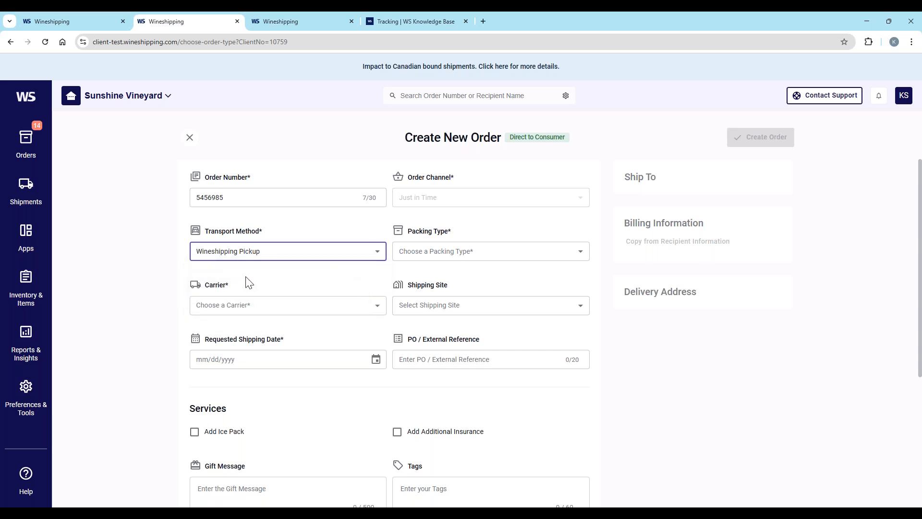
{"action": "left_click", "coordinate": [432, 257]}
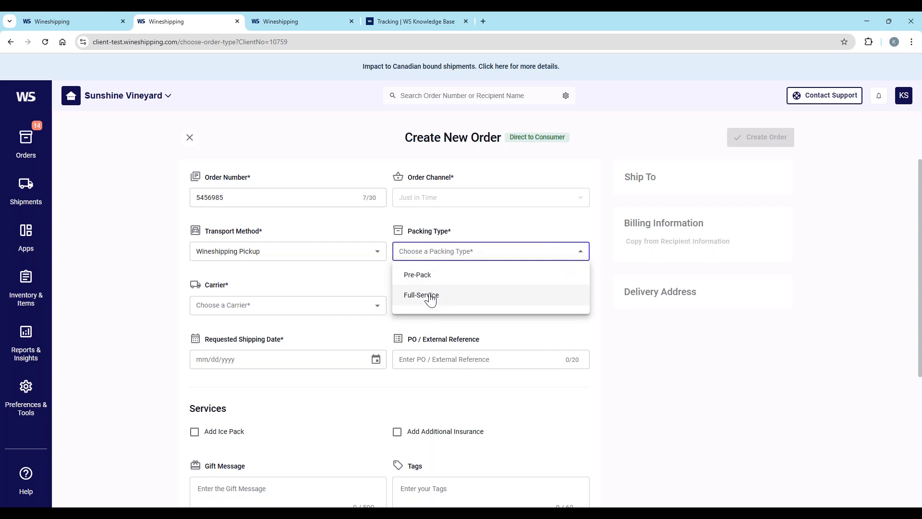
{"action": "left_click", "coordinate": [423, 280]}
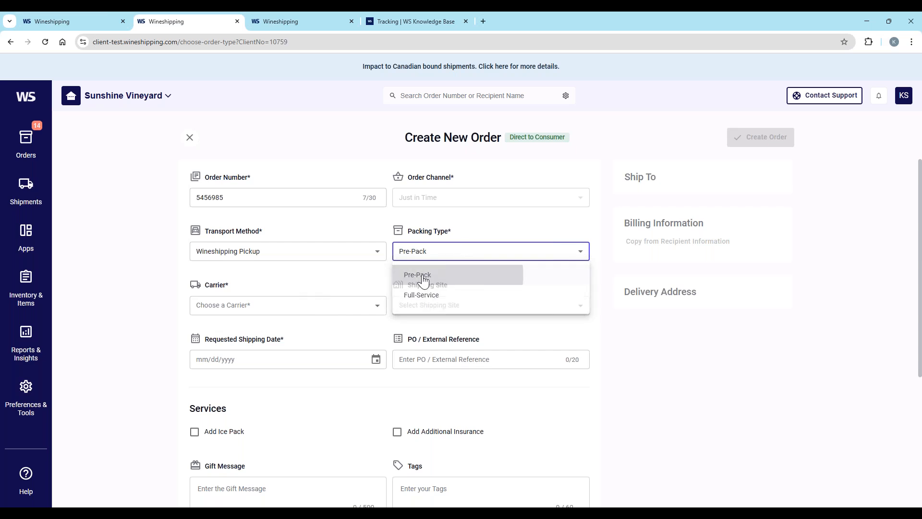
Step: Set the carrier to FEX GRND, the shipping site to Napa, CA (APC01) and the requested shipping date to 05/13/2025
{"action": "left_click", "coordinate": [291, 306]}
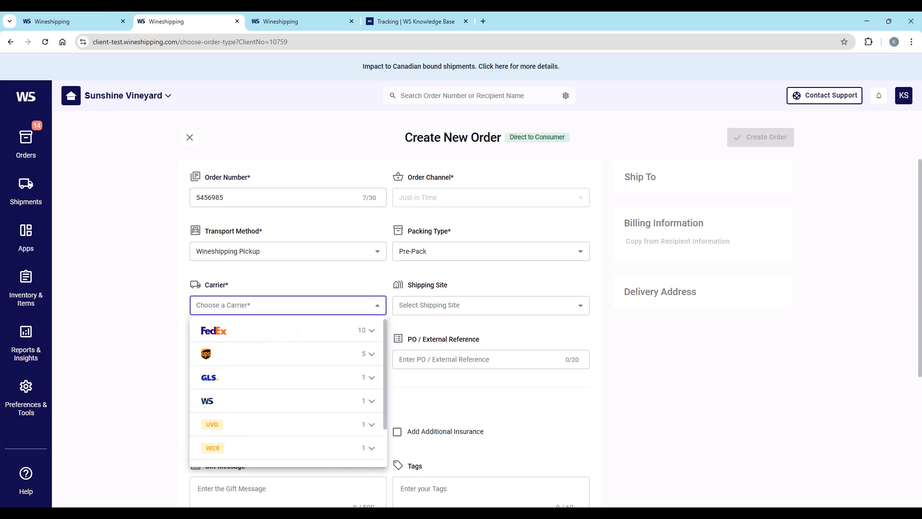
{"action": "left_click", "coordinate": [213, 331]}
{"action": "left_click", "coordinate": [219, 356]}
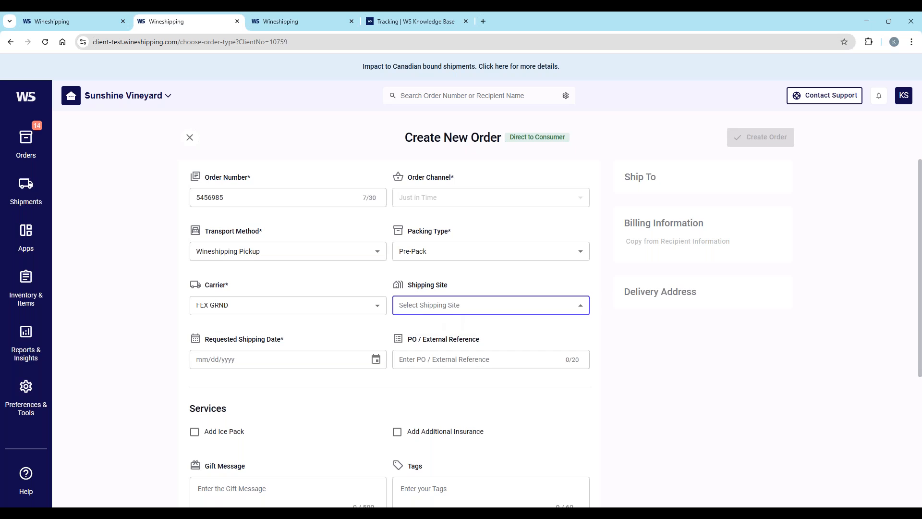
{"action": "left_click", "coordinate": [439, 327]}
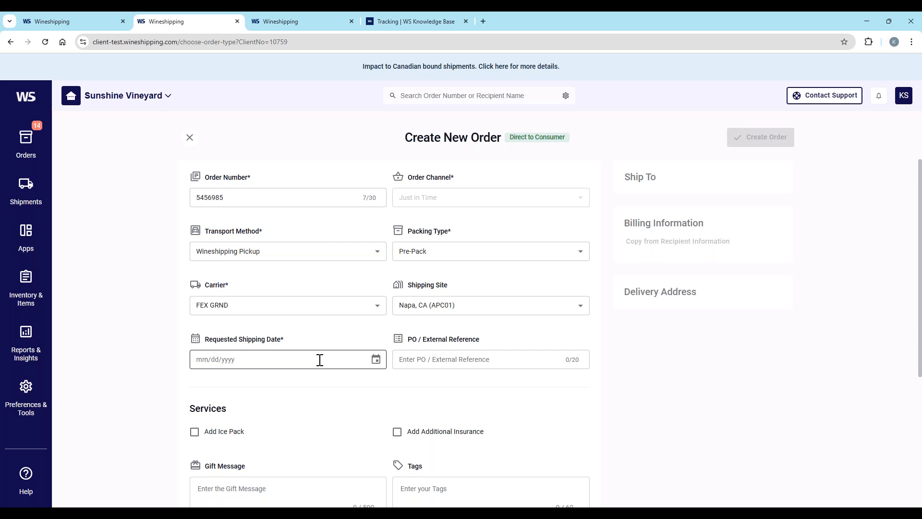
{"action": "left_click", "coordinate": [376, 359]}
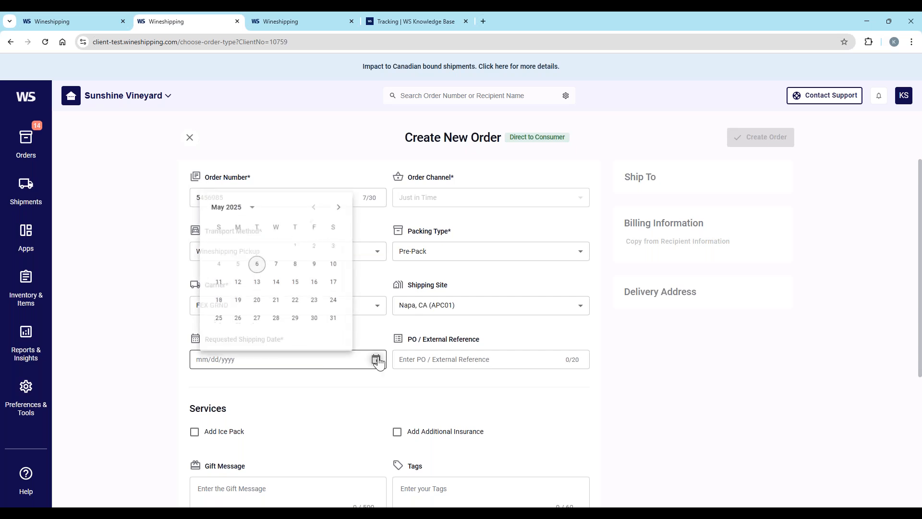
{"action": "left_click", "coordinate": [256, 283]}
Step: Add the 2023 Vintner Select Chardonnay and 2021 Cab Sauv Reserve to the order and proceed to the Ship To details
{"action": "scroll", "coordinate": [309, 376], "scroll_direction": "down", "scroll_amount": 4}
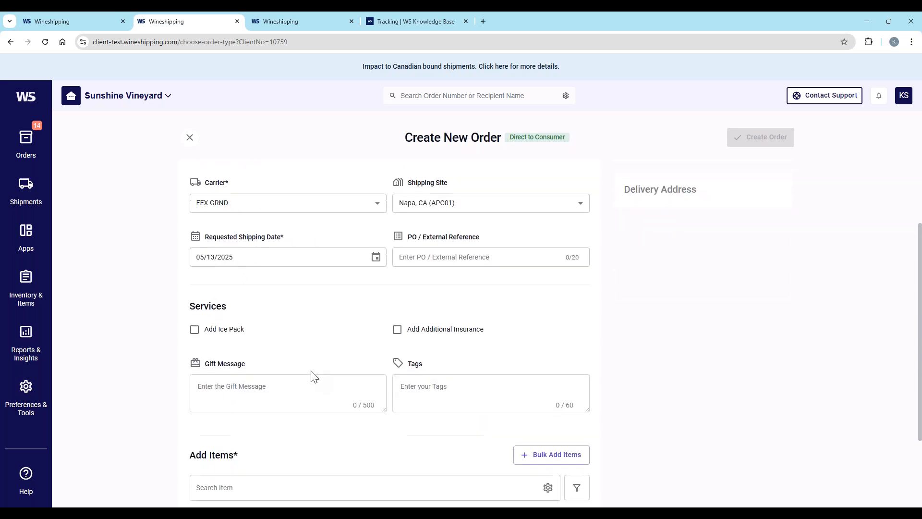
{"action": "left_click", "coordinate": [264, 394]}
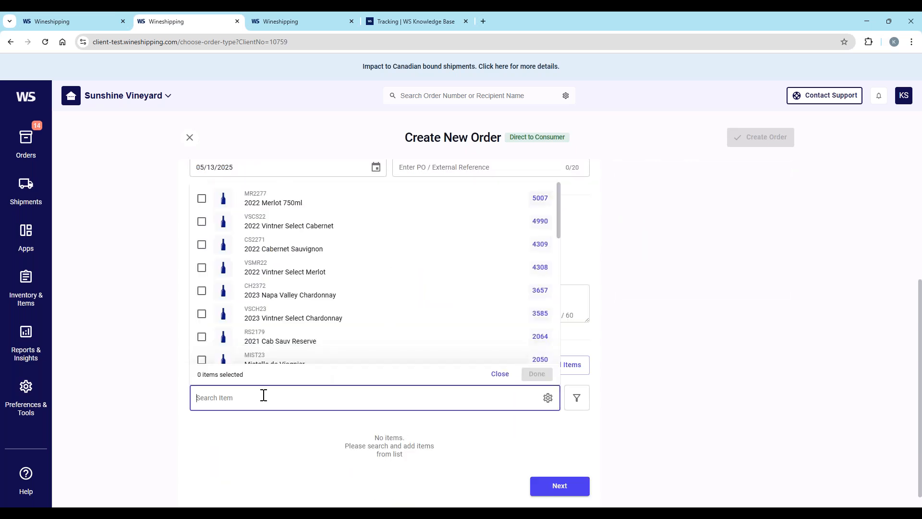
{"action": "left_click", "coordinate": [201, 337]}
{"action": "left_click", "coordinate": [202, 314]}
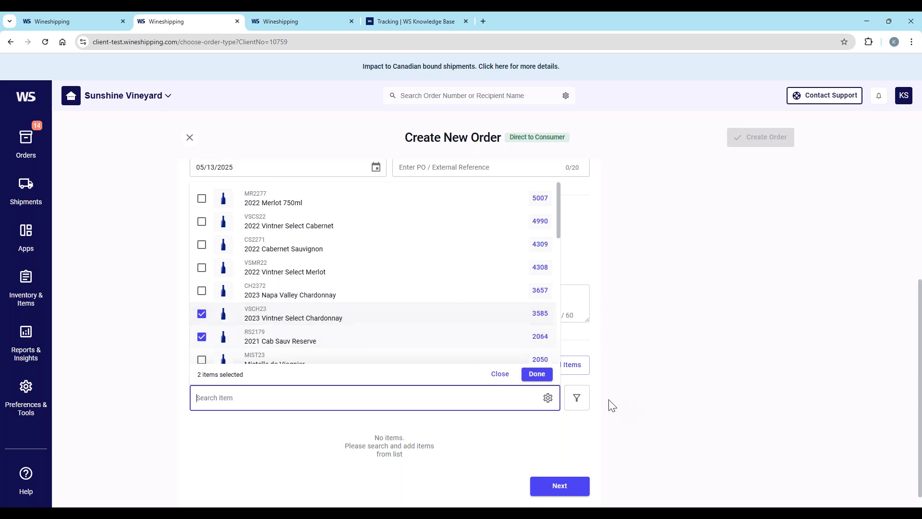
{"action": "left_click", "coordinate": [537, 374]}
{"action": "scroll", "coordinate": [673, 398], "scroll_direction": "down", "scroll_amount": 1}
{"action": "left_click", "coordinate": [563, 473]}
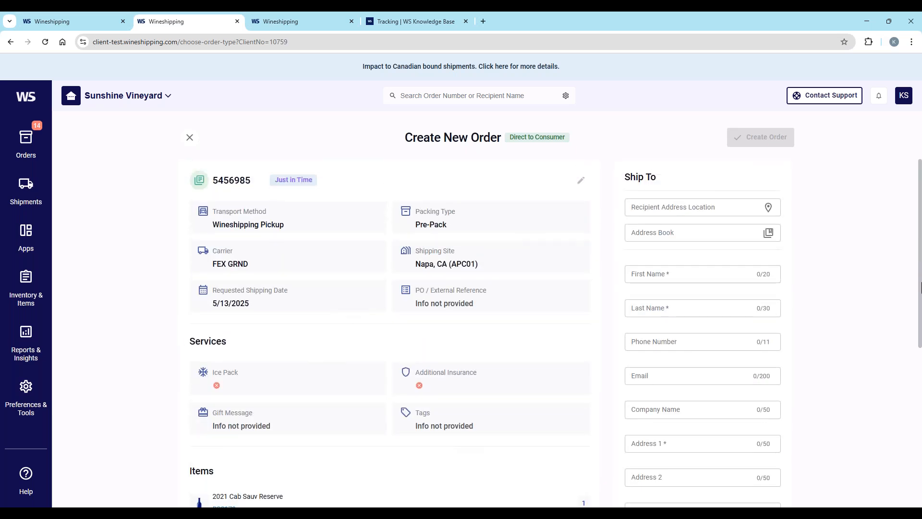
Step: Look up the recipient's street address and fill in the Ship To address from the matching suggestion
{"action": "left_click", "coordinate": [645, 207]}
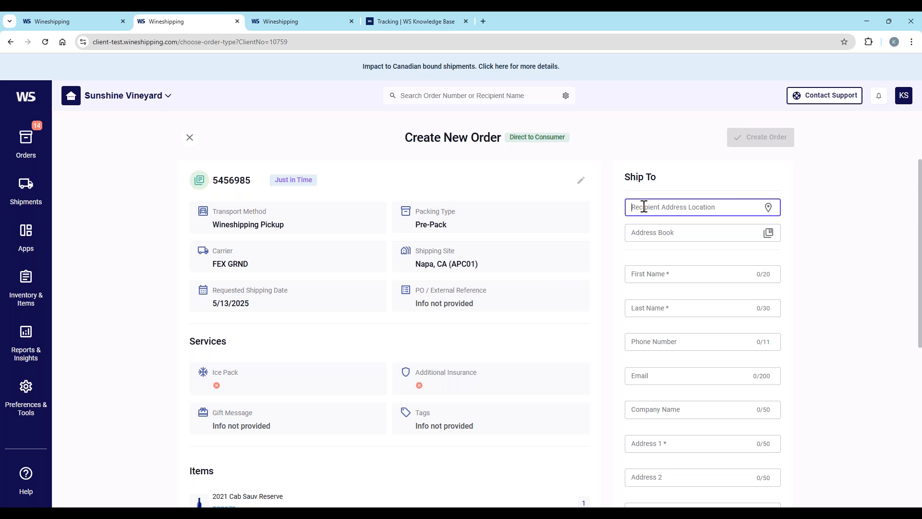
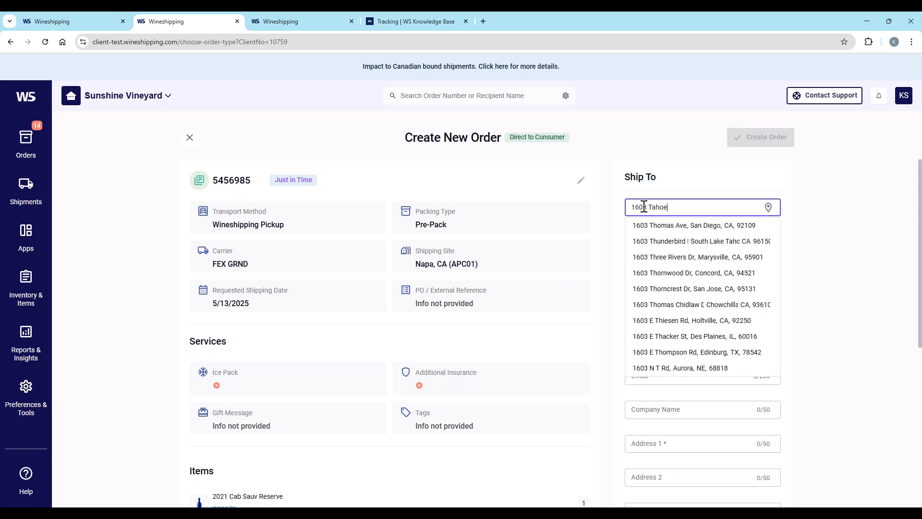
{"action": "left_click", "coordinate": [690, 231]}
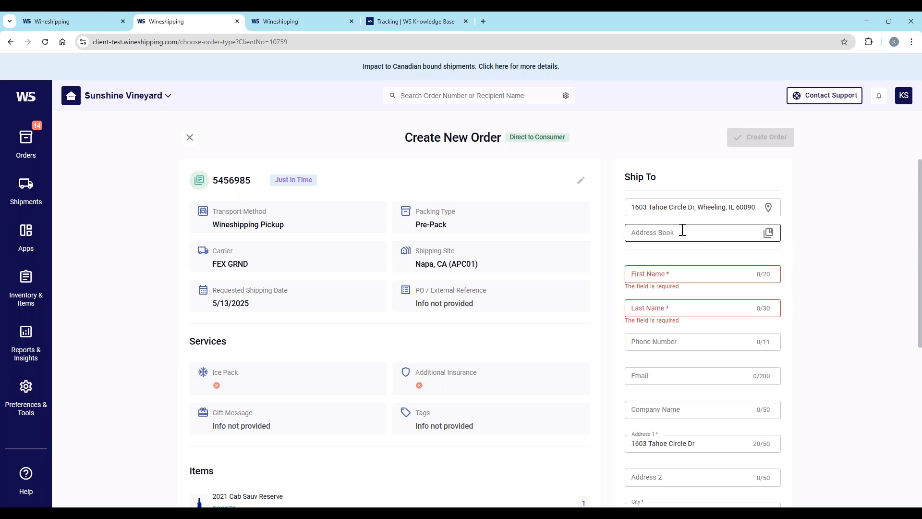
Step: Enter the recipient's first name, last name, phone number and email in the Ship To details
{"action": "left_click", "coordinate": [700, 275]}
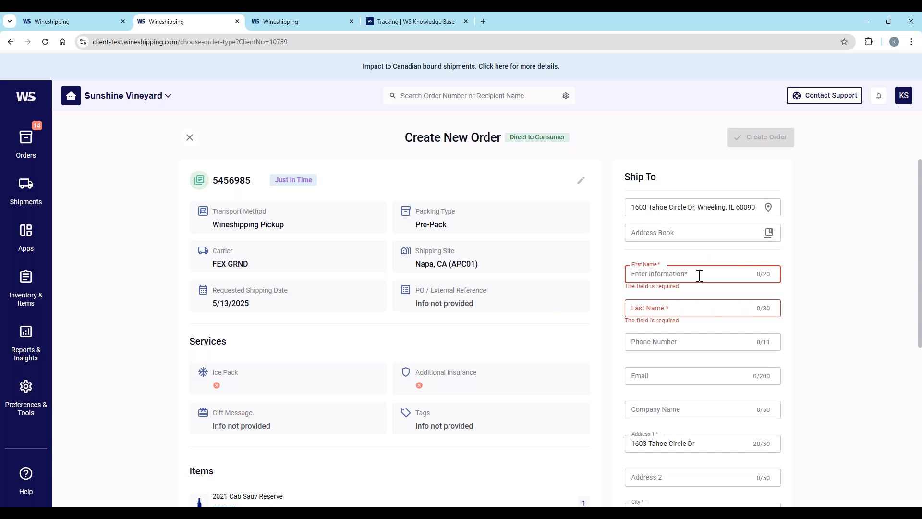
{"action": "key", "text": "Tab"}
{"action": "key", "text": "Tab"}
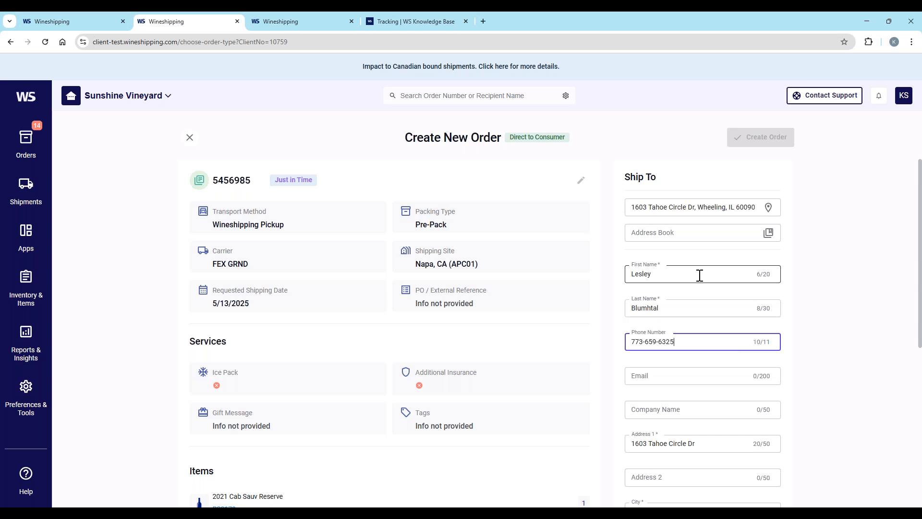
{"action": "left_click", "coordinate": [681, 370]}
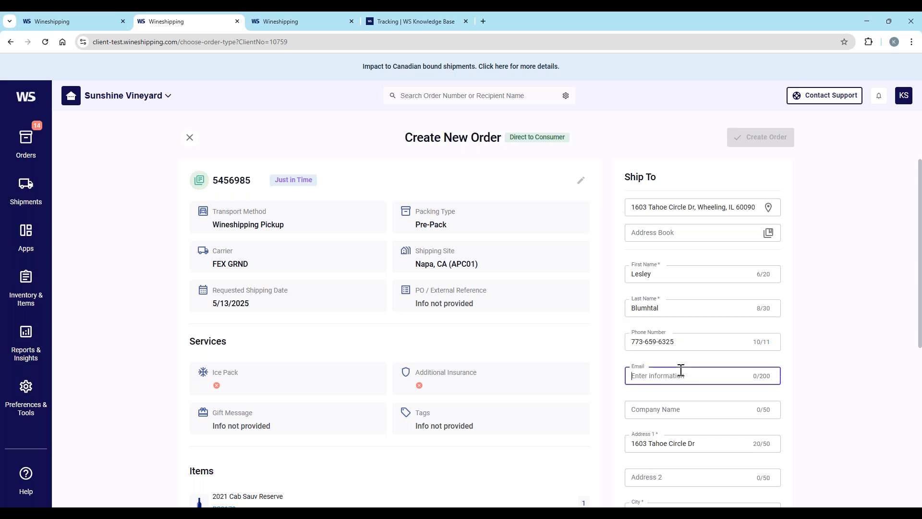
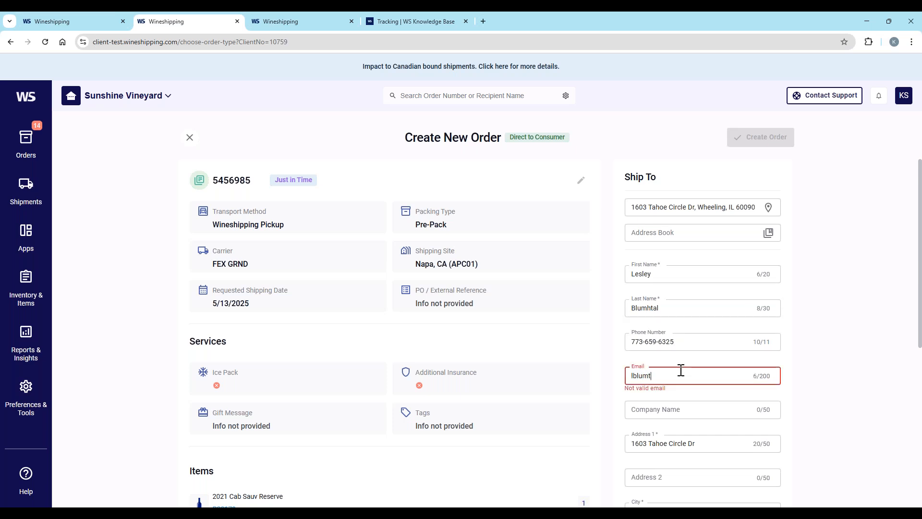
Step: Save the Ship To details, then create the Just in Time order and close its order view
{"action": "scroll", "coordinate": [681, 370], "scroll_direction": "down", "scroll_amount": 5}
{"action": "left_click", "coordinate": [760, 413]}
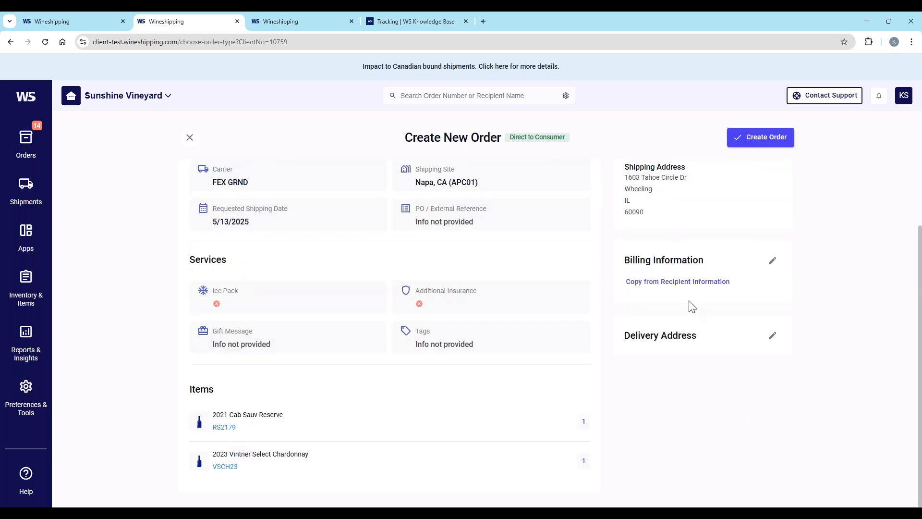
{"action": "left_click", "coordinate": [769, 139]}
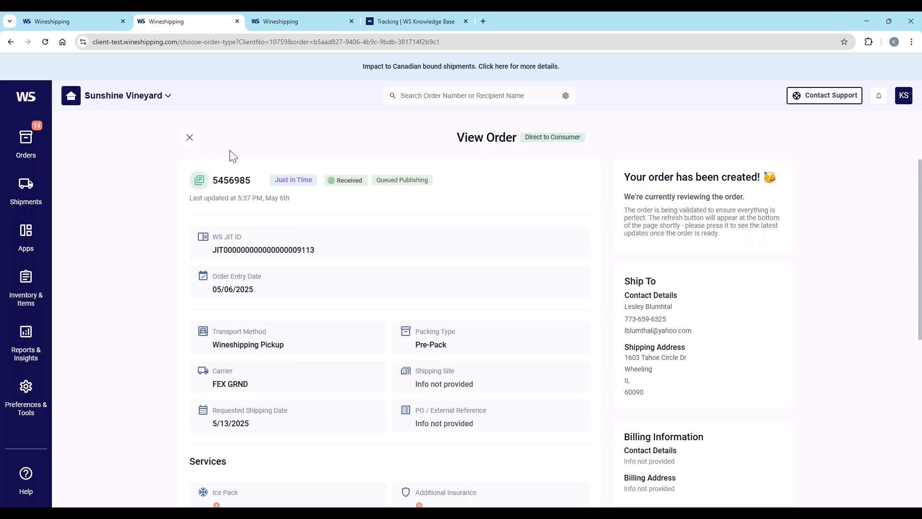
{"action": "left_click", "coordinate": [190, 138]}
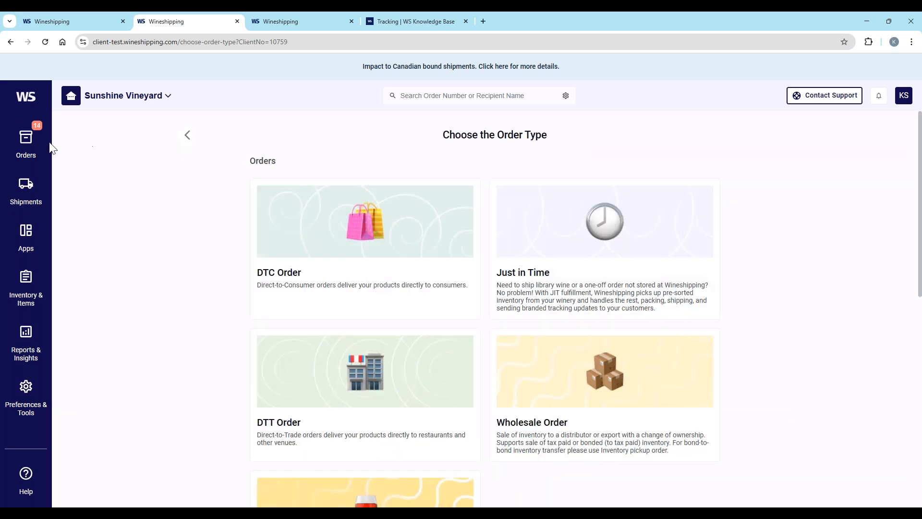
Step: Search the Action Center for the retail order by its order number and open it
{"action": "mouse_move", "coordinate": [28, 142]}
{"action": "left_click", "coordinate": [92, 143]}
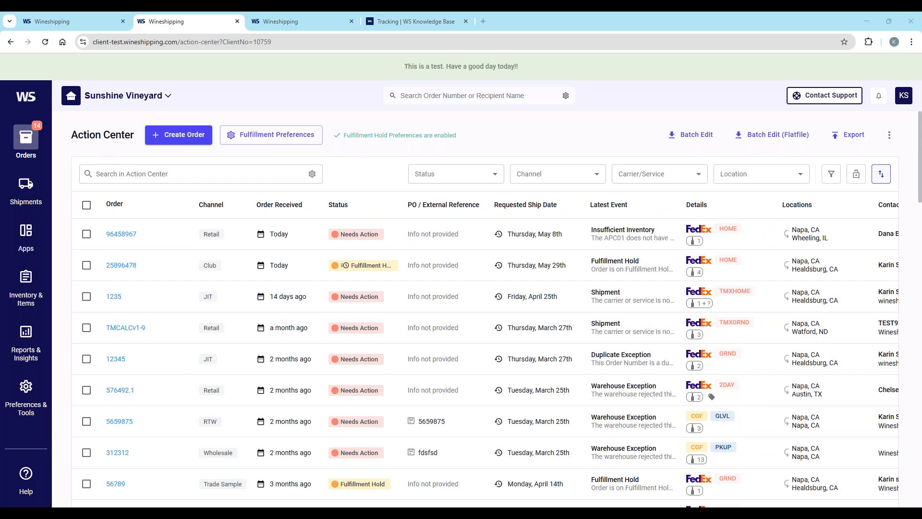
{"action": "left_click", "coordinate": [116, 173]}
{"action": "type", "text": "576458"}
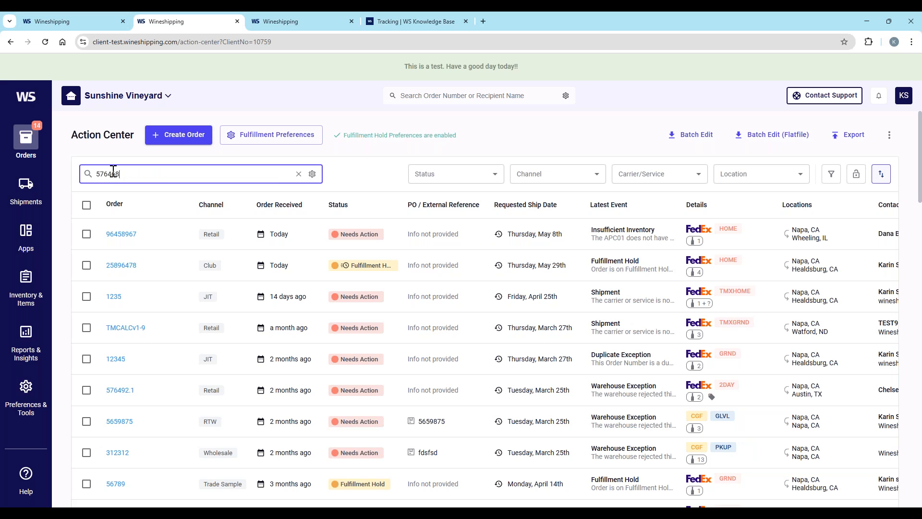
{"action": "key", "text": "Return"}
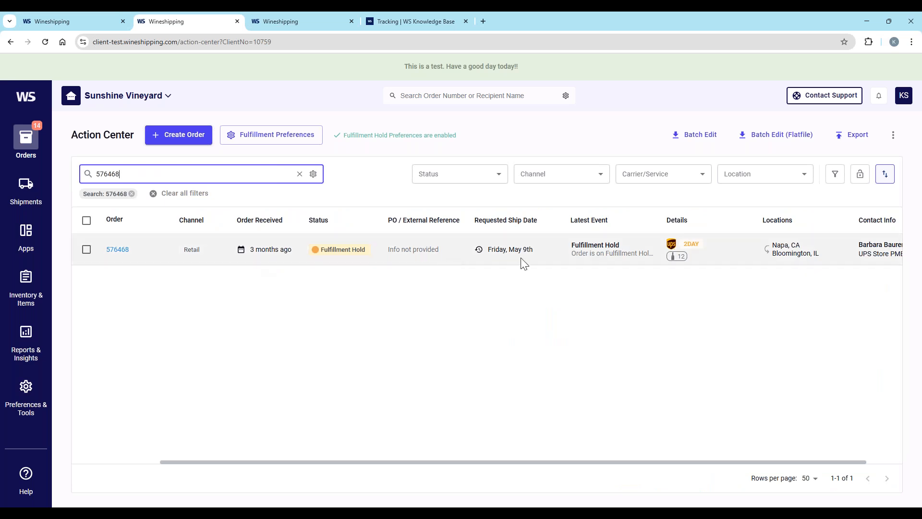
{"action": "left_click", "coordinate": [117, 250]}
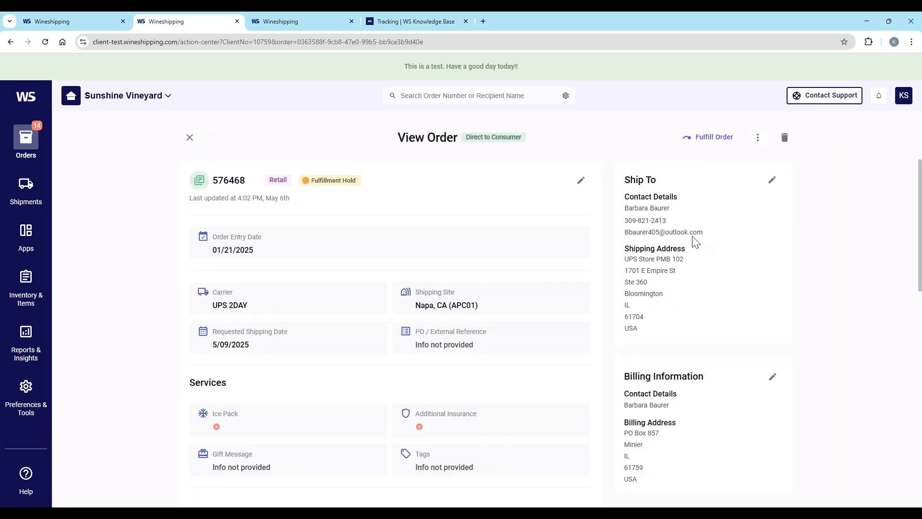
Step: Change the retail order's channel to Just in Time and try to save the order details
{"action": "left_click", "coordinate": [581, 185]}
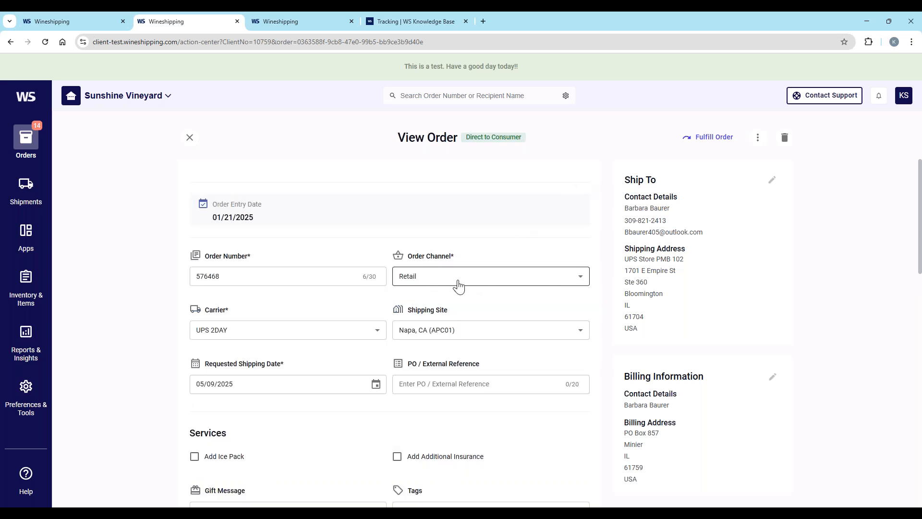
{"action": "left_click", "coordinate": [436, 281]}
{"action": "left_click", "coordinate": [431, 363]}
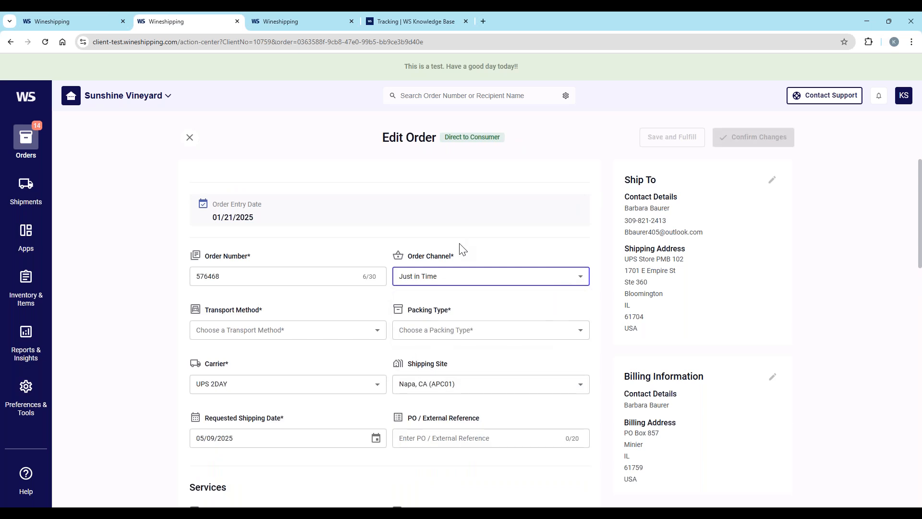
{"action": "scroll", "coordinate": [458, 243], "scroll_direction": "down", "scroll_amount": 3}
{"action": "scroll", "coordinate": [460, 243], "scroll_direction": "down", "scroll_amount": 3}
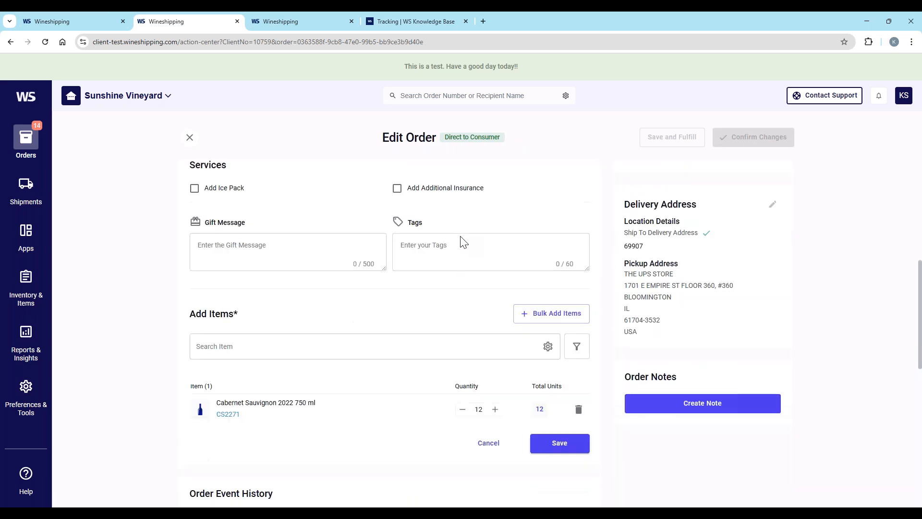
{"action": "left_click", "coordinate": [556, 434]}
Step: Set the order's transport method to Drop-off and packing type to Full-Service, and save the order details
{"action": "scroll", "coordinate": [638, 412], "scroll_direction": "down", "scroll_amount": 2}
{"action": "scroll", "coordinate": [528, 345], "scroll_direction": "up", "scroll_amount": 1}
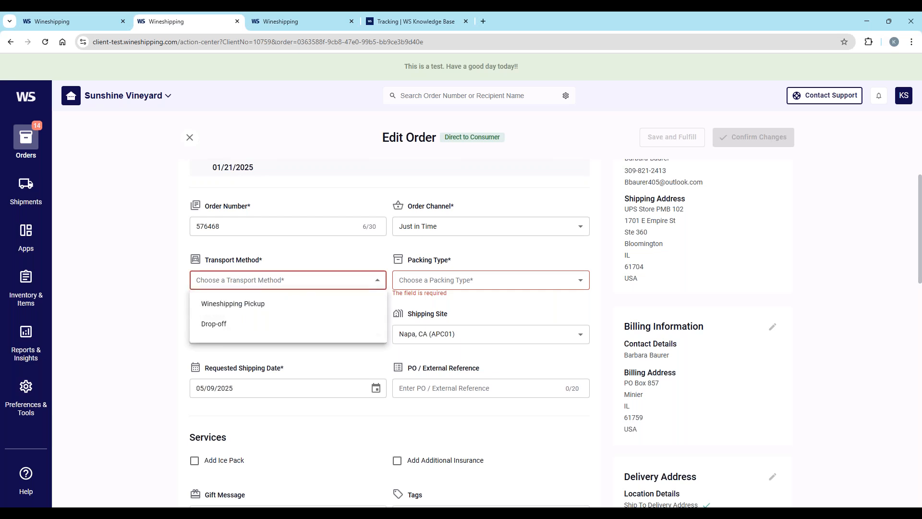
{"action": "left_click", "coordinate": [211, 325]}
{"action": "left_click", "coordinate": [445, 282]}
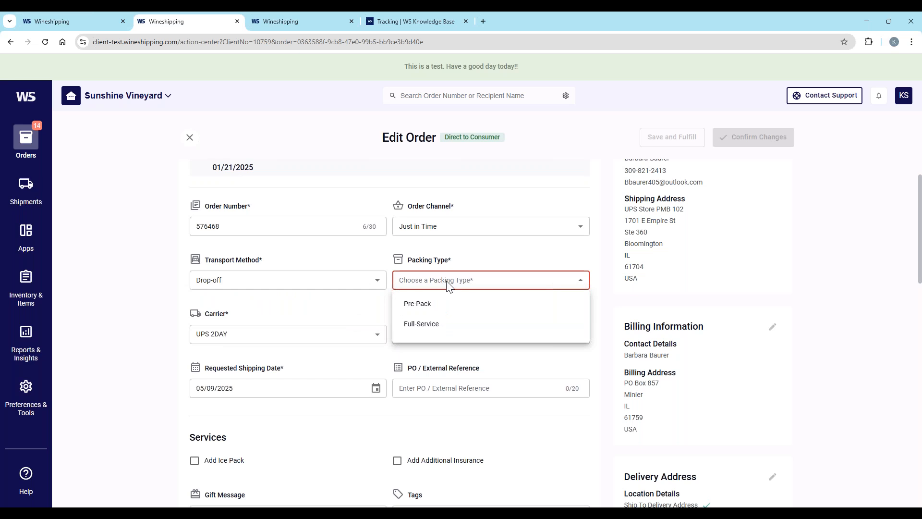
{"action": "left_click", "coordinate": [438, 325]}
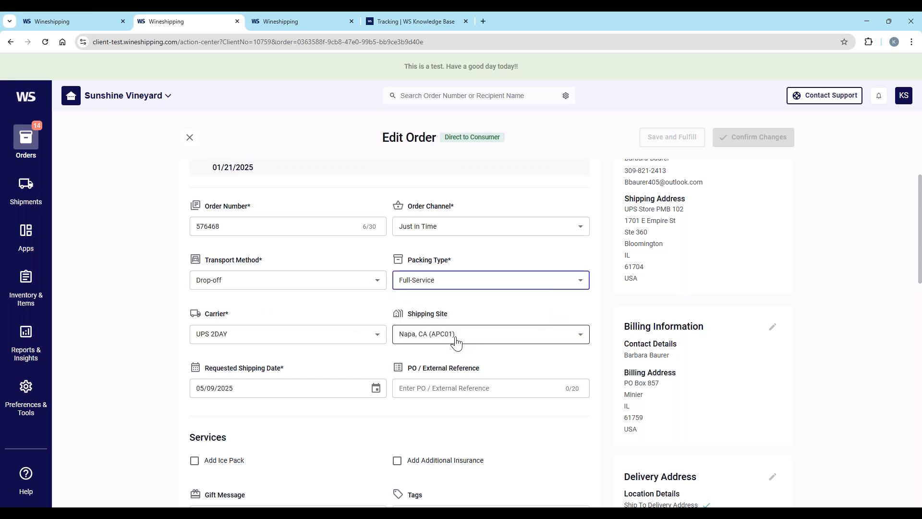
{"action": "scroll", "coordinate": [457, 342], "scroll_direction": "down", "scroll_amount": 5}
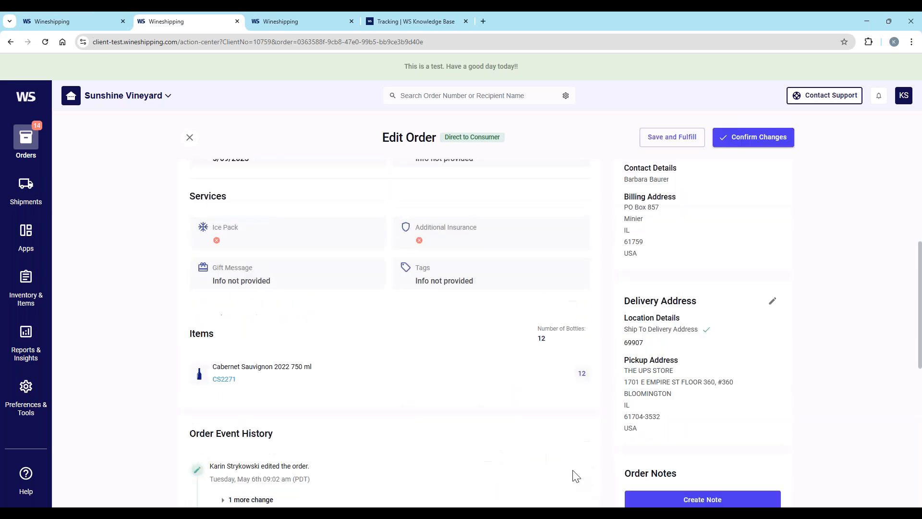
Step: Confirm the changes to the order converted to Just in Time and close its order view
{"action": "left_click", "coordinate": [570, 475]}
{"action": "left_click", "coordinate": [749, 139]}
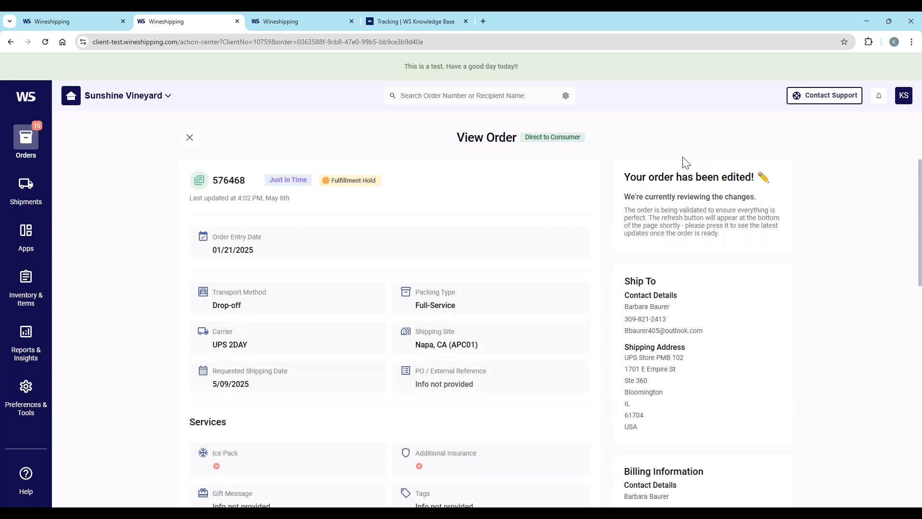
{"action": "left_click", "coordinate": [190, 137]}
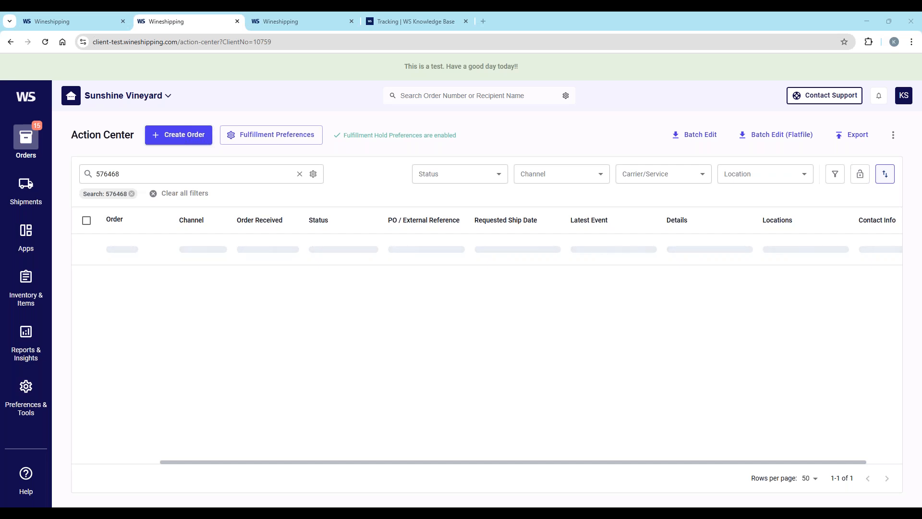
Step: Replace the Action Center search with the copied order number of the Club order on Weather Hold and open that order
{"action": "left_click", "coordinate": [298, 175]}
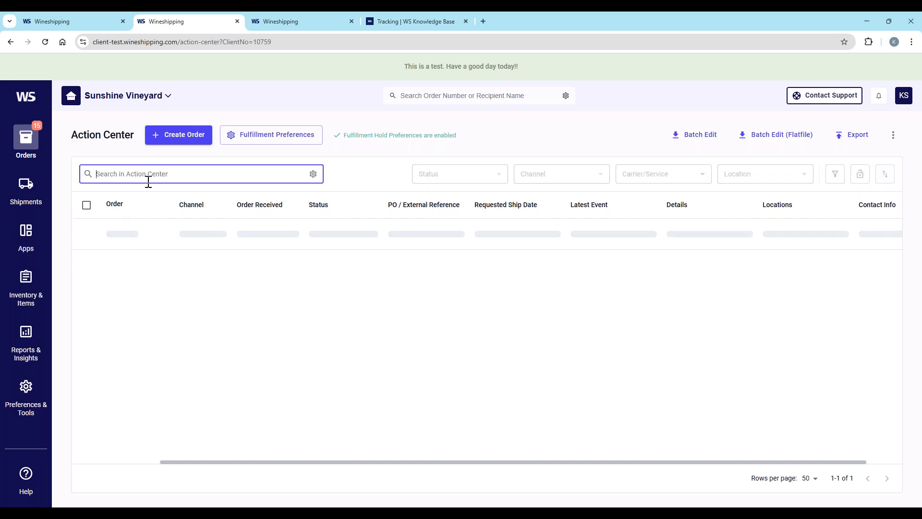
{"action": "type", "text": "569972"}
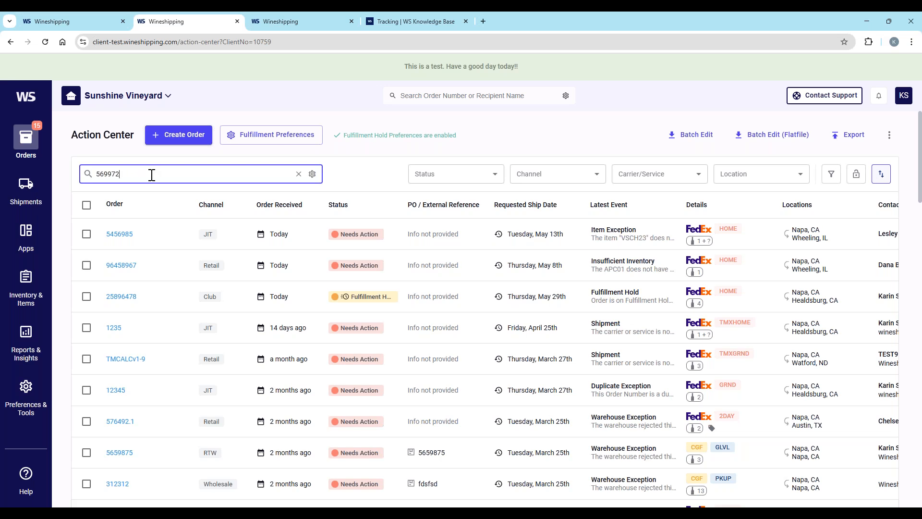
{"action": "key", "text": "Return"}
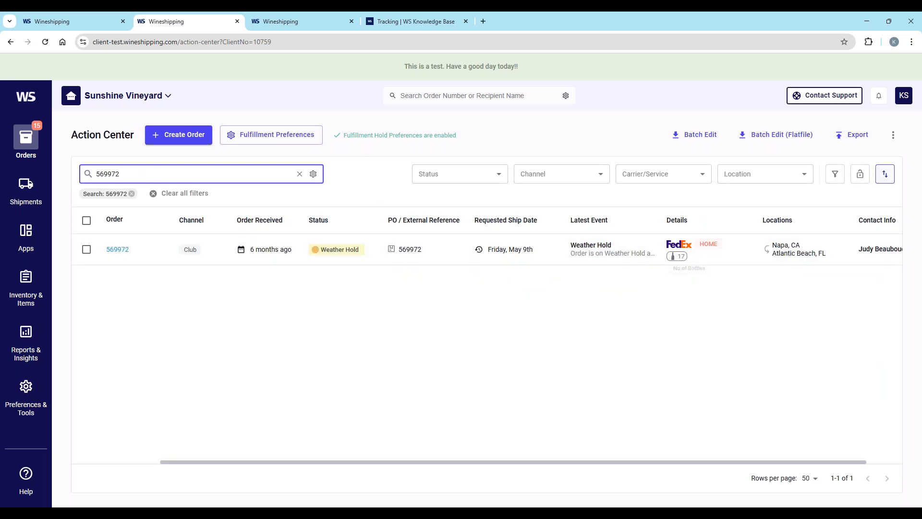
{"action": "left_click", "coordinate": [119, 251]}
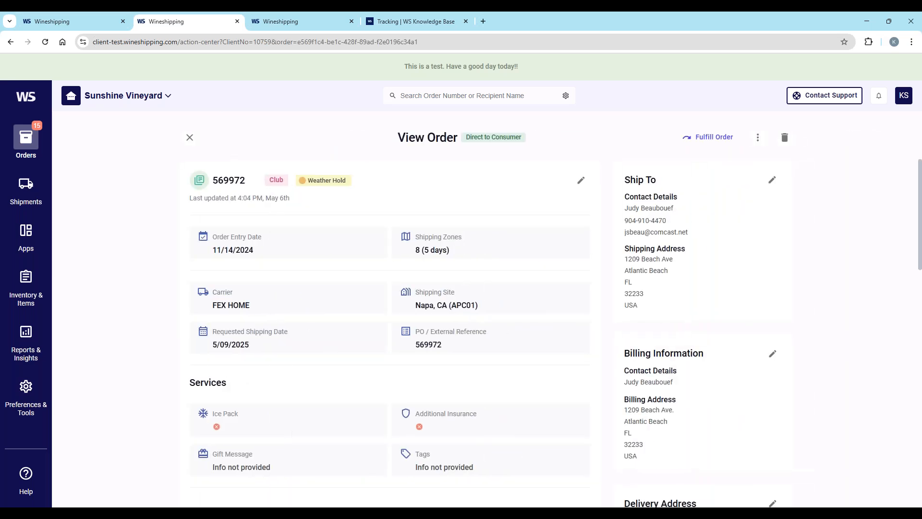
{"action": "left_click", "coordinate": [190, 137]}
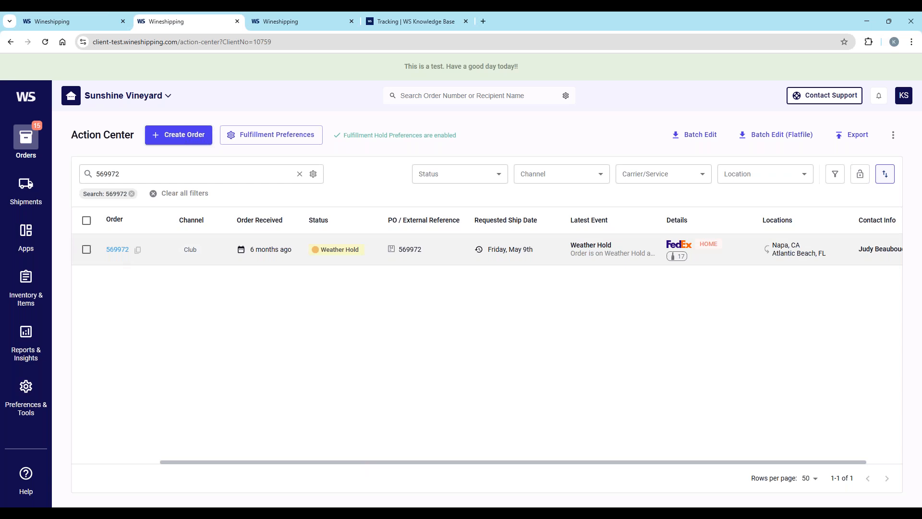
{"action": "left_click", "coordinate": [85, 250]}
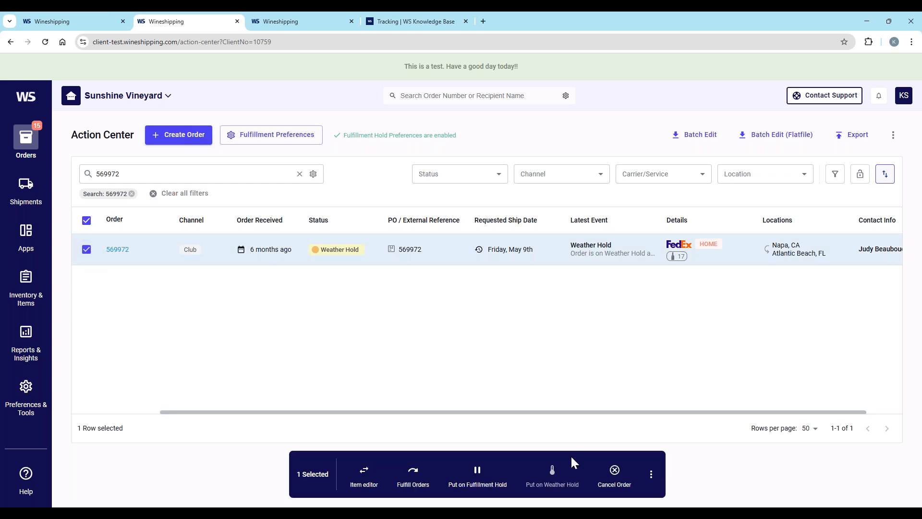
{"action": "left_click", "coordinate": [652, 475]}
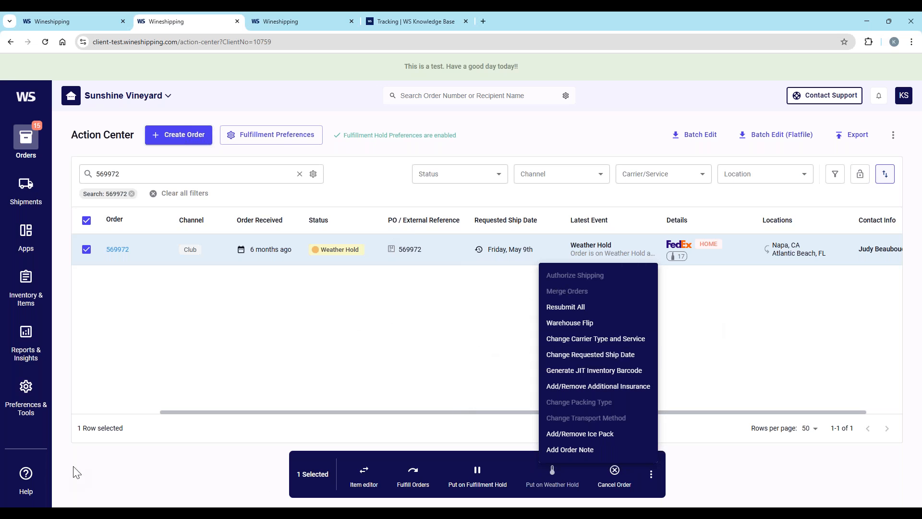
{"action": "left_click", "coordinate": [143, 469]}
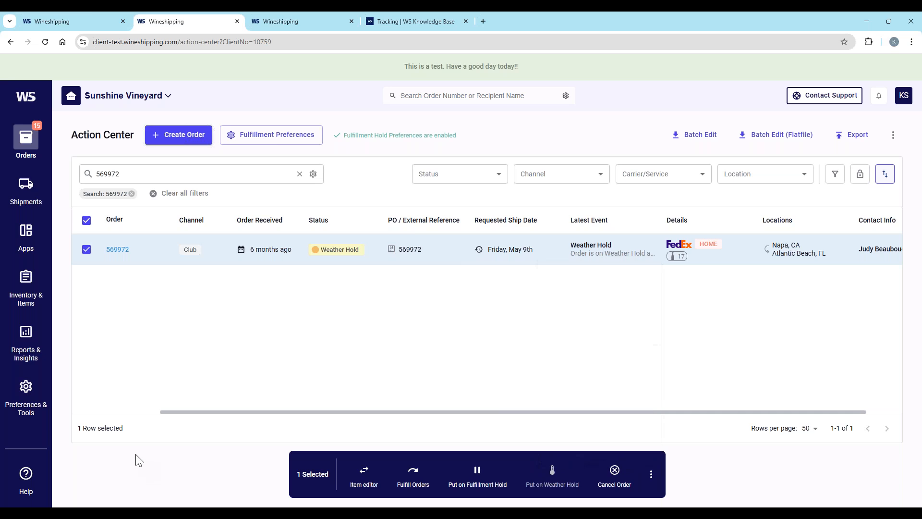
{"action": "left_click", "coordinate": [86, 249]}
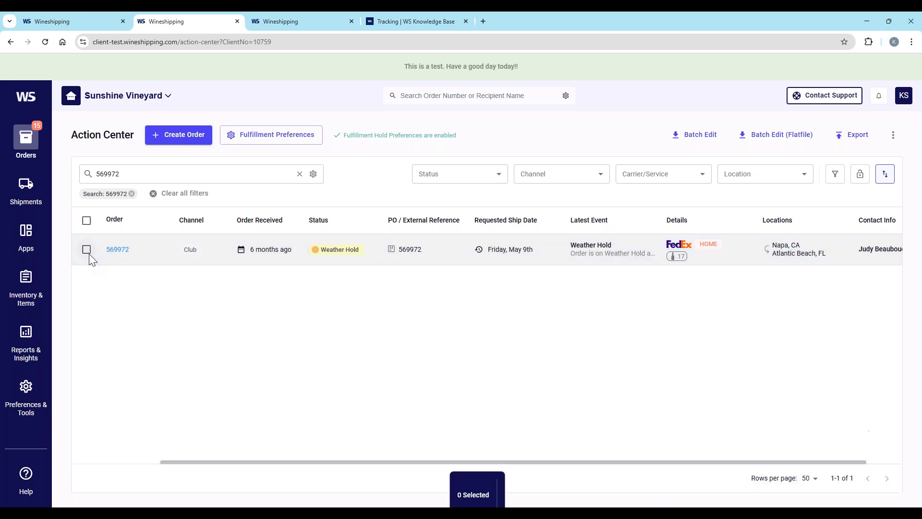
{"action": "left_click", "coordinate": [117, 252]}
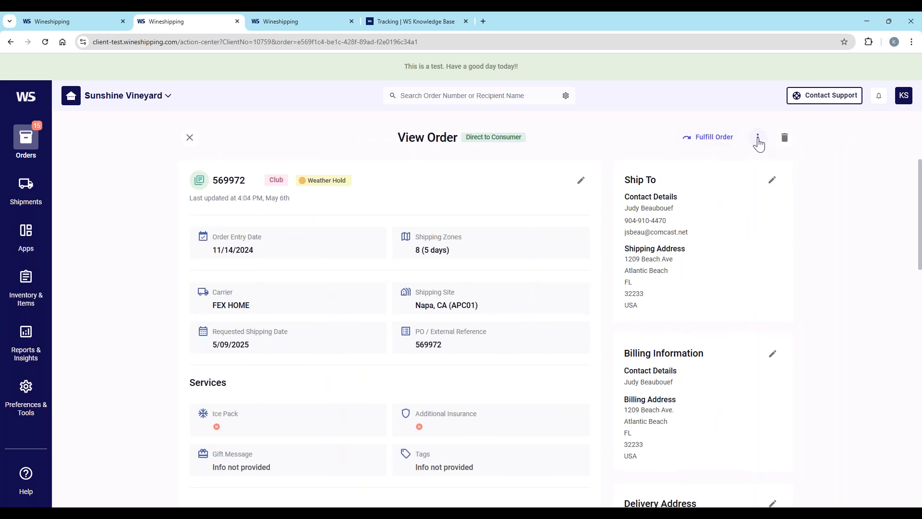
Step: Start splitting the Club order and move the Chardonnay 2023 750 ml to the new order
{"action": "left_click", "coordinate": [758, 139]}
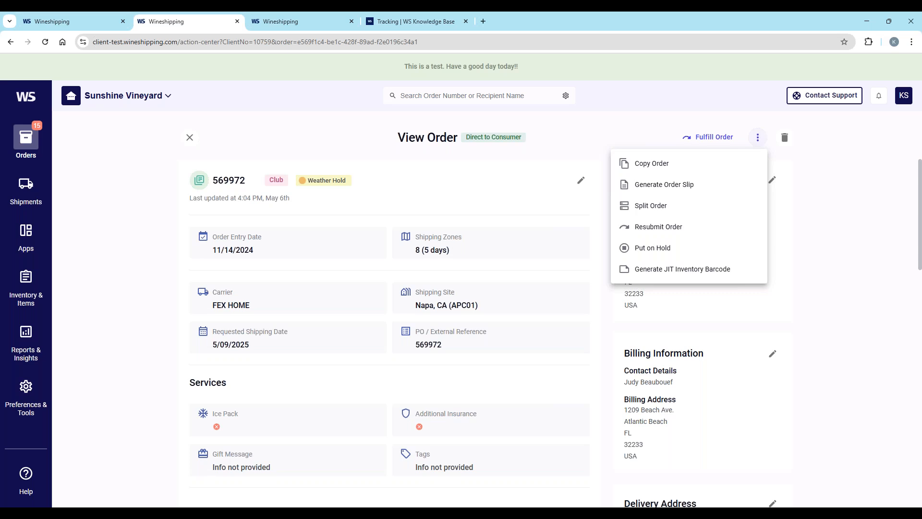
{"action": "left_click", "coordinate": [652, 208]}
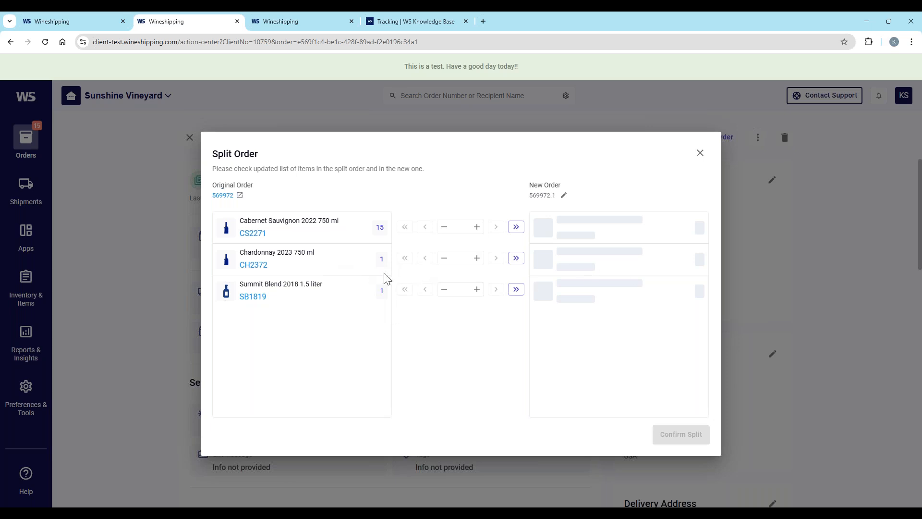
{"action": "left_click", "coordinate": [516, 259]}
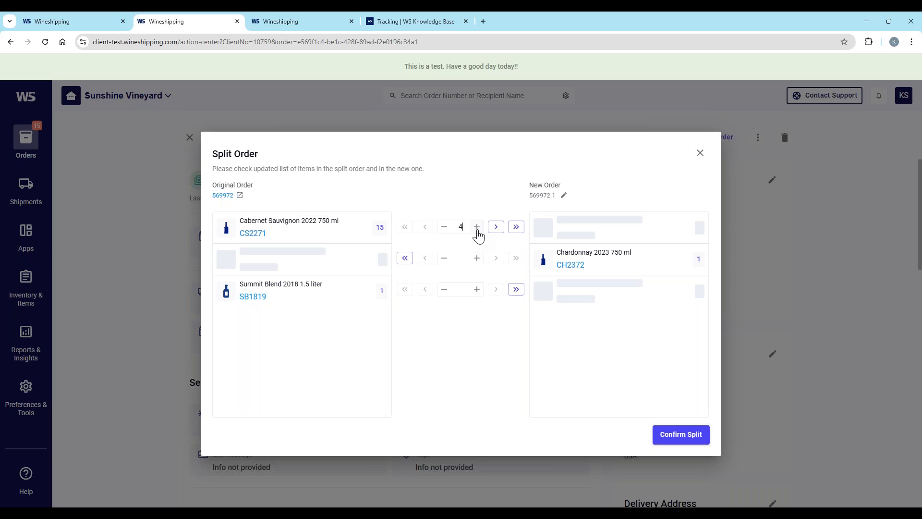
Step: Move 4 bottles of Cabernet Sauvignon 2022 750 ml to the new order, confirm the split and close the order view
{"action": "left_click", "coordinate": [517, 227]}
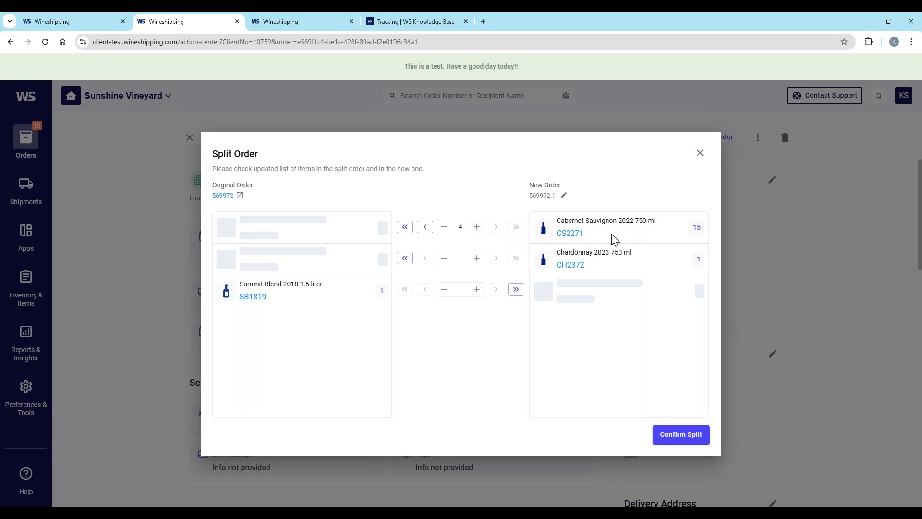
{"action": "left_click", "coordinate": [405, 227]}
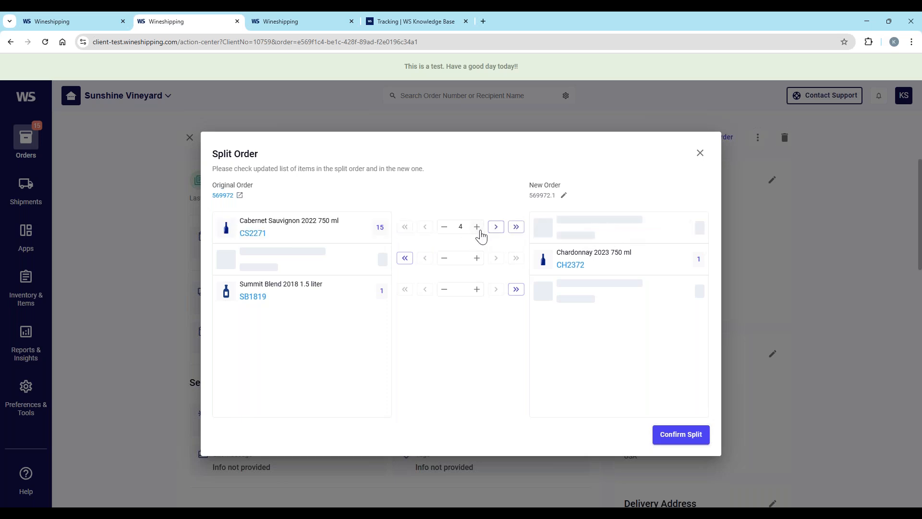
{"action": "left_click", "coordinate": [496, 227]}
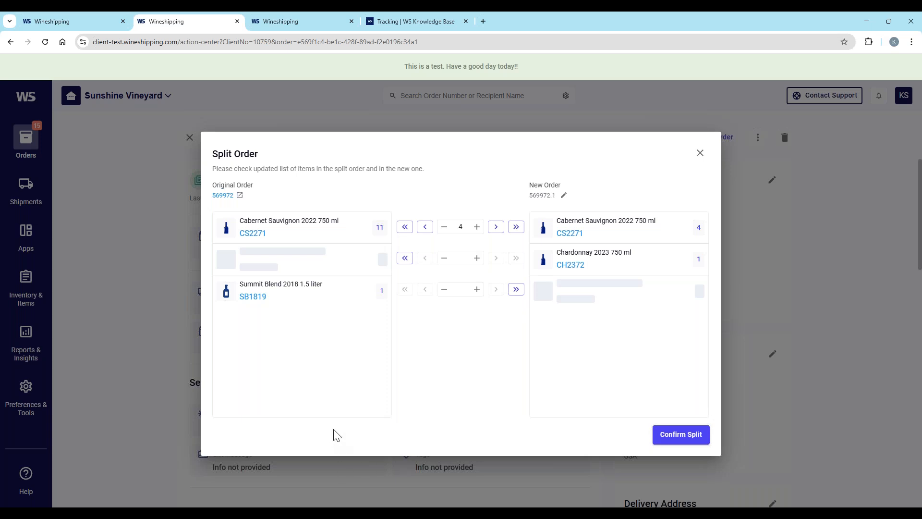
{"action": "left_click", "coordinate": [686, 439]}
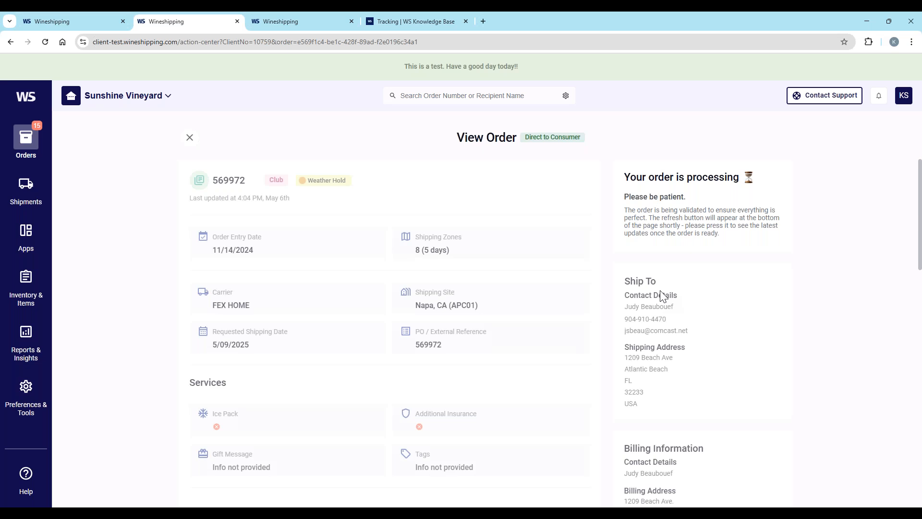
{"action": "left_click", "coordinate": [190, 138]}
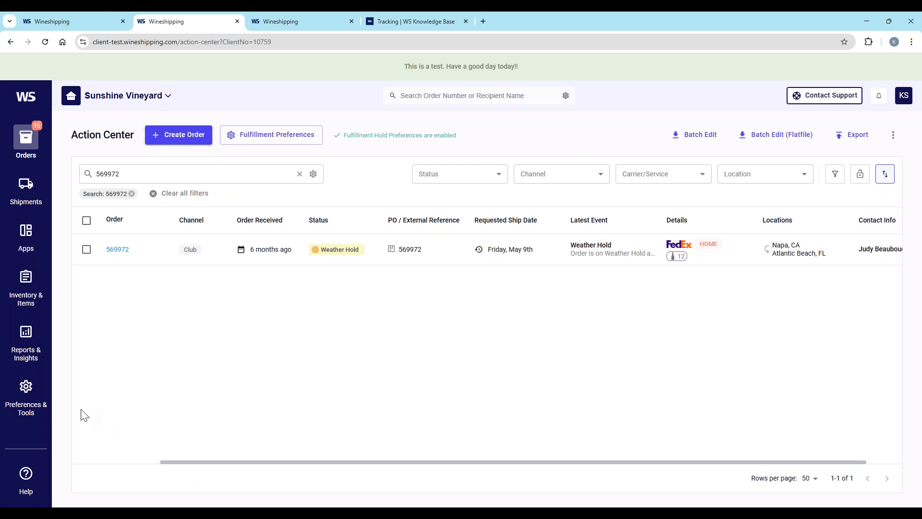
Step: Open the Address Book and show the records in My Locations
{"action": "left_click", "coordinate": [24, 398]}
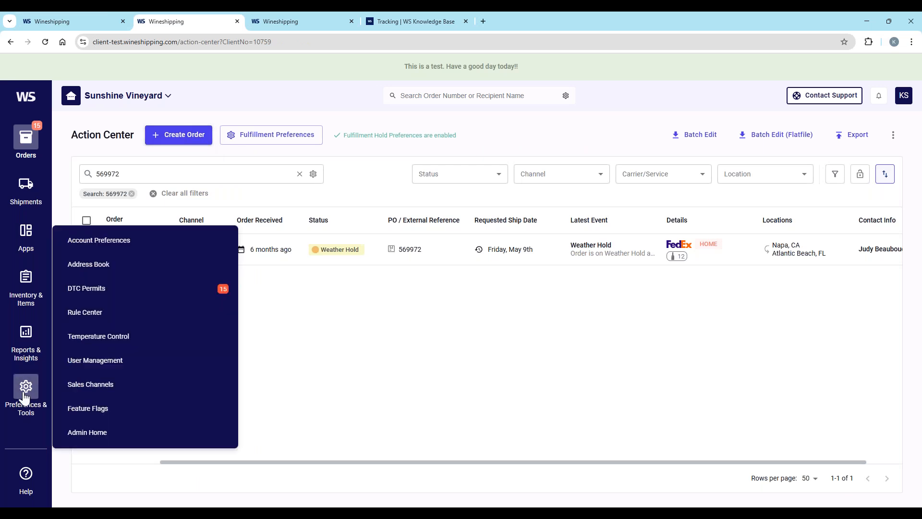
{"action": "left_click", "coordinate": [64, 266]}
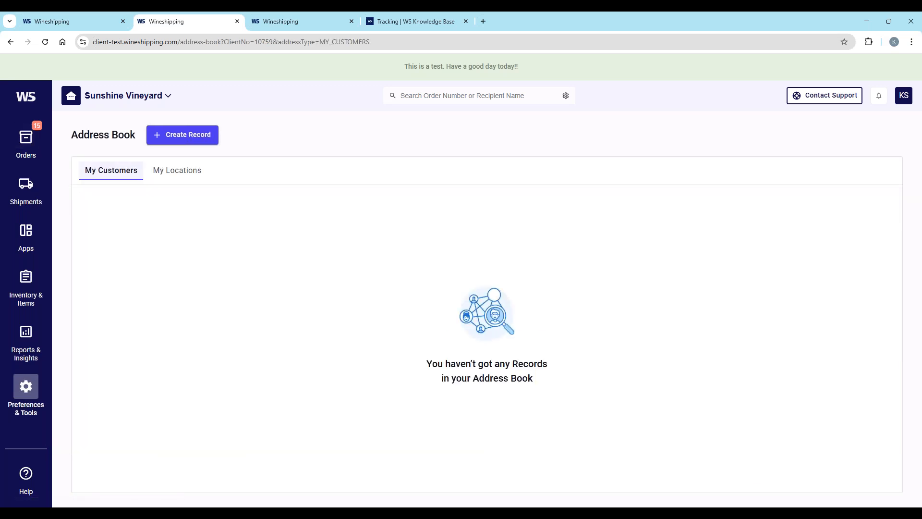
{"action": "left_click", "coordinate": [179, 174]}
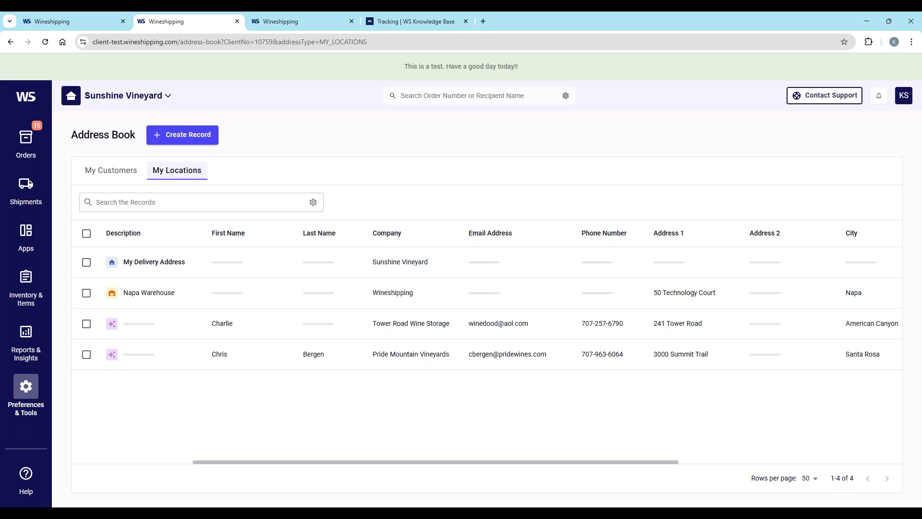
Step: Switch to the PowerPoint slide show and advance from the Demo slide to the Wineshipping training slide
{"action": "mouse_move", "coordinate": [590, 513]}
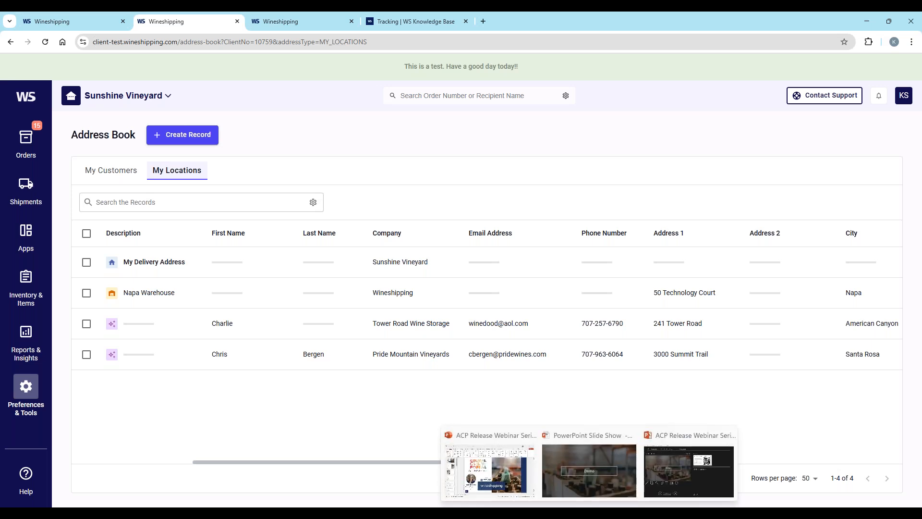
{"action": "left_click", "coordinate": [586, 483]}
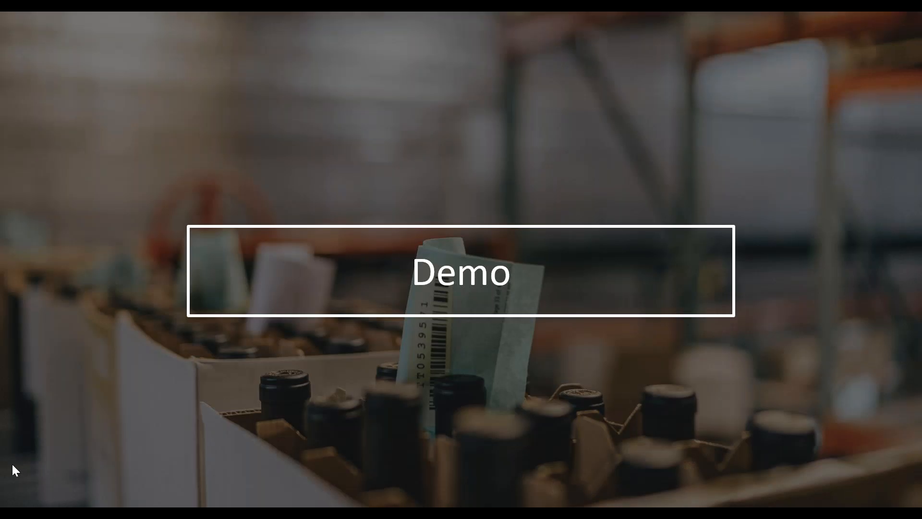
{"action": "key", "text": "Right"}
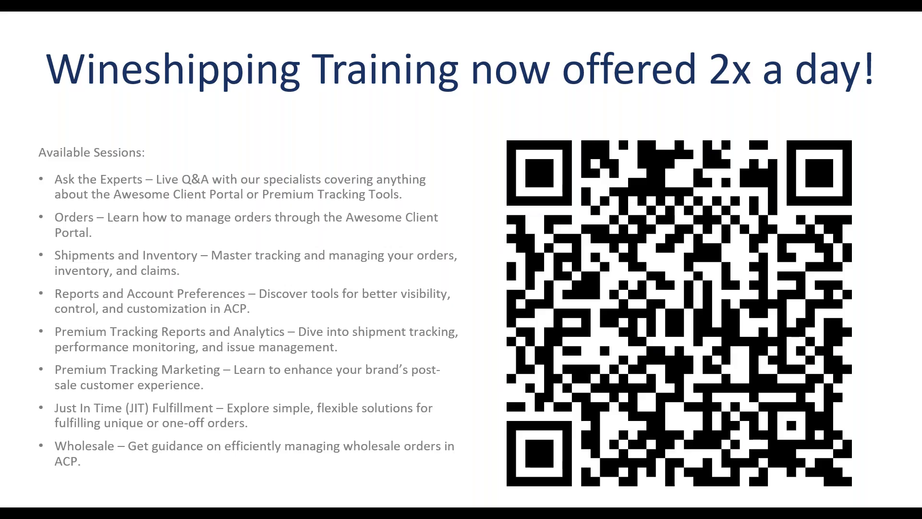